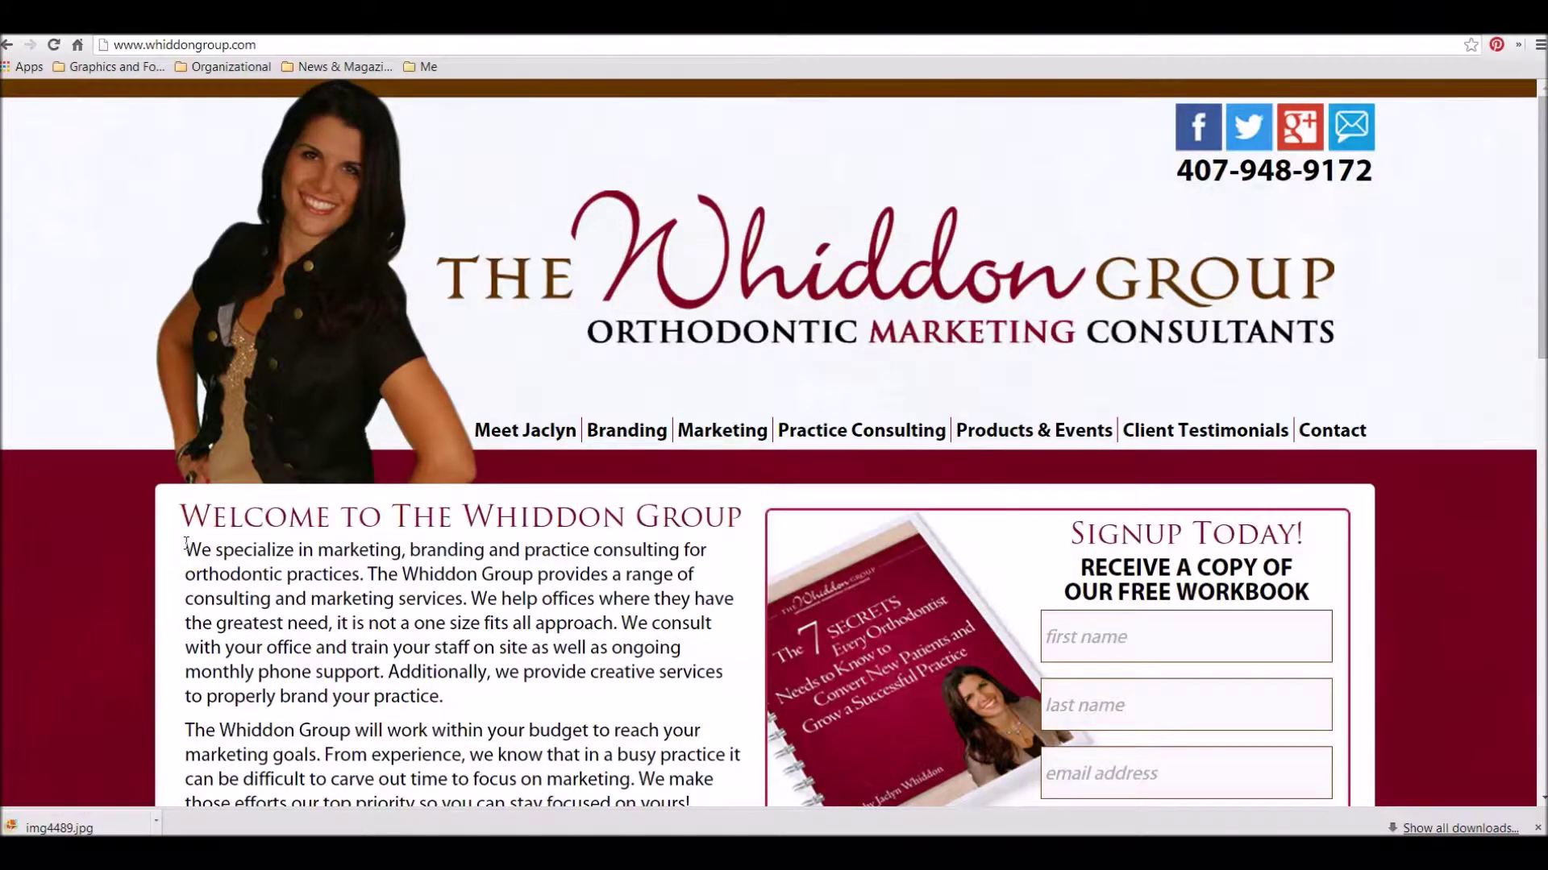
left_click(630, 543)
left_click(494, 145)
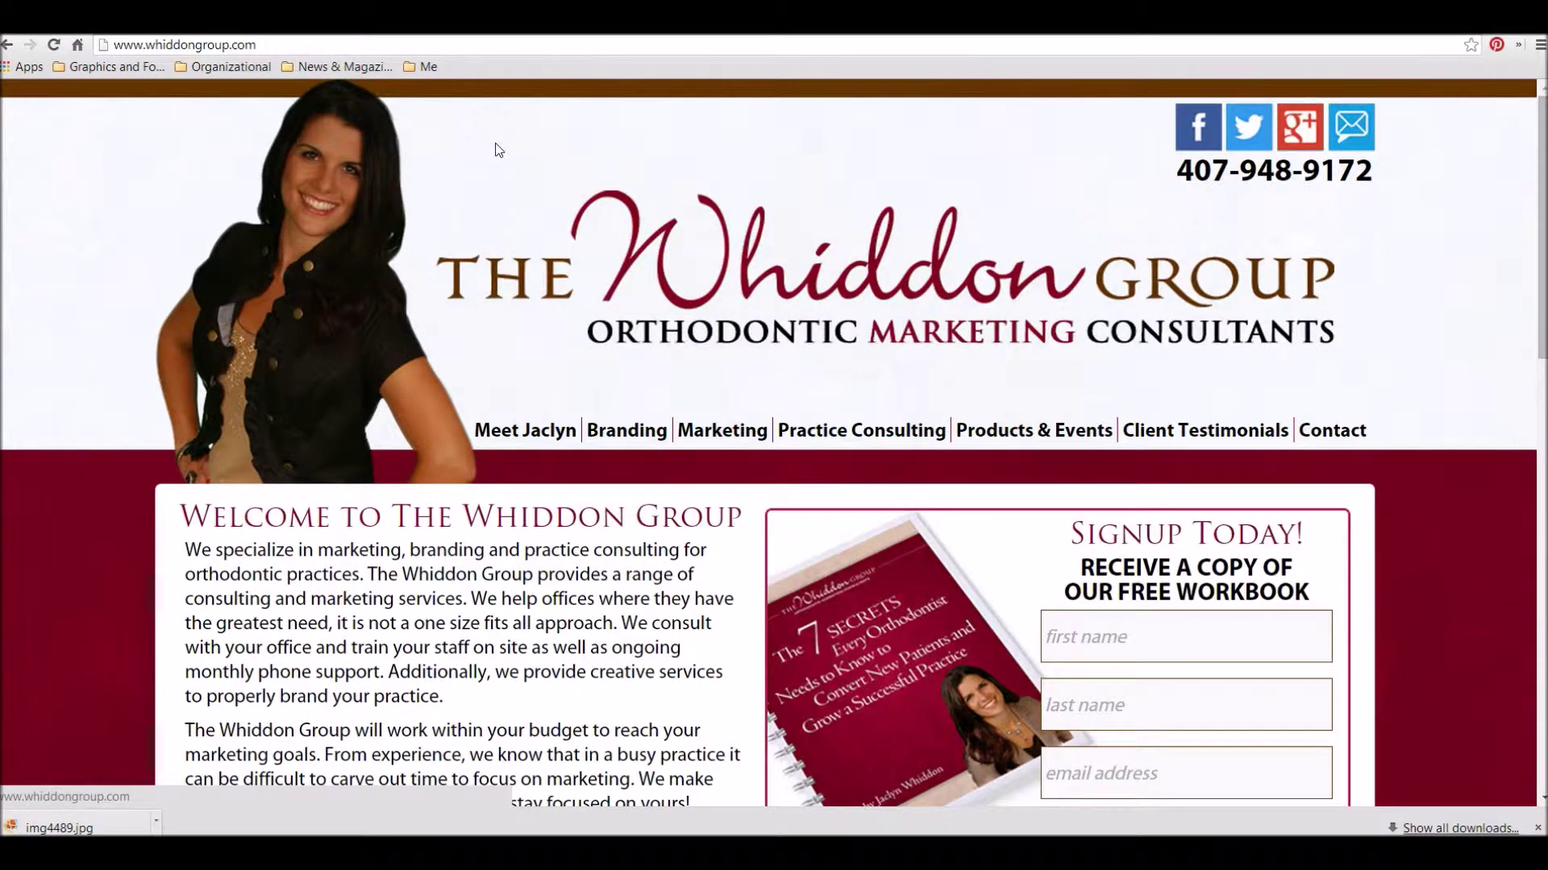
left_click(428, 66)
left_click(467, 370)
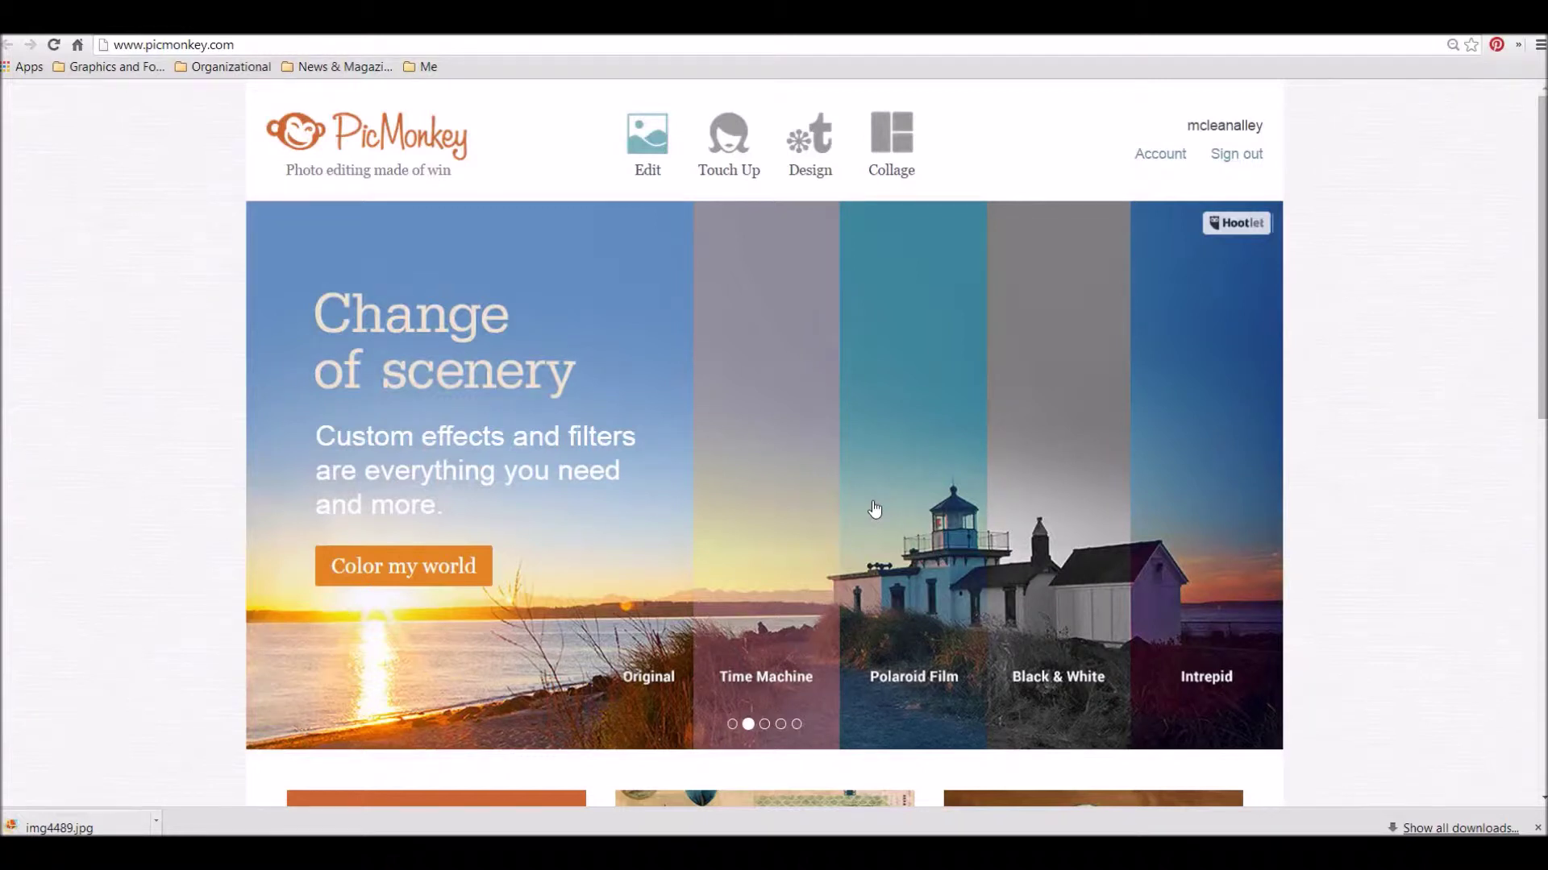
Open img4489.jpg, the photo of the two women, from the computer for editing
left_click(646, 171)
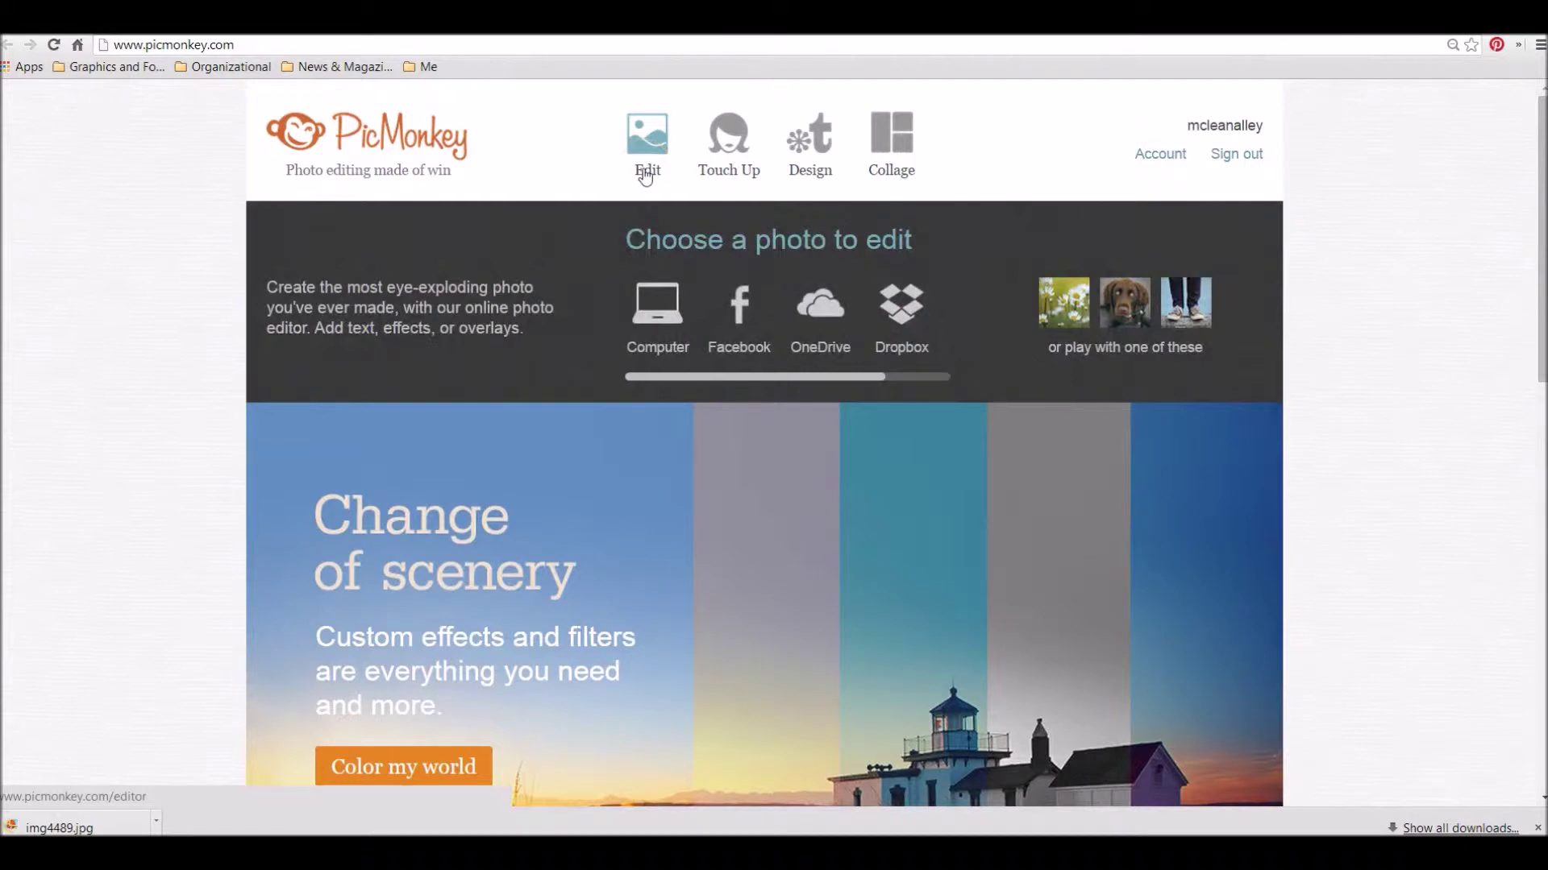
left_click(646, 171)
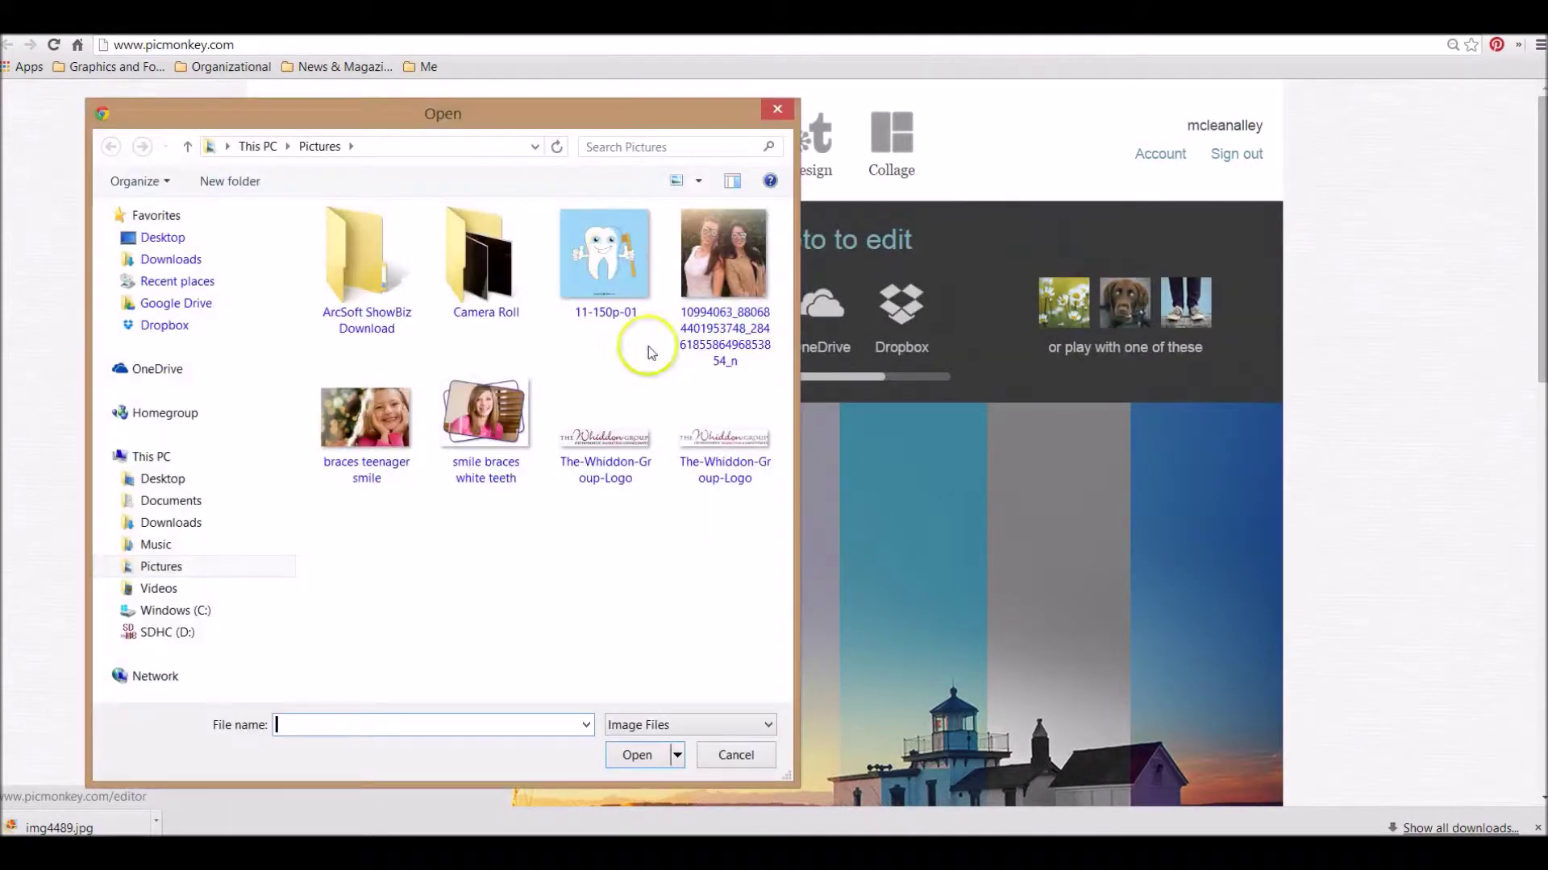
double_click(725, 317)
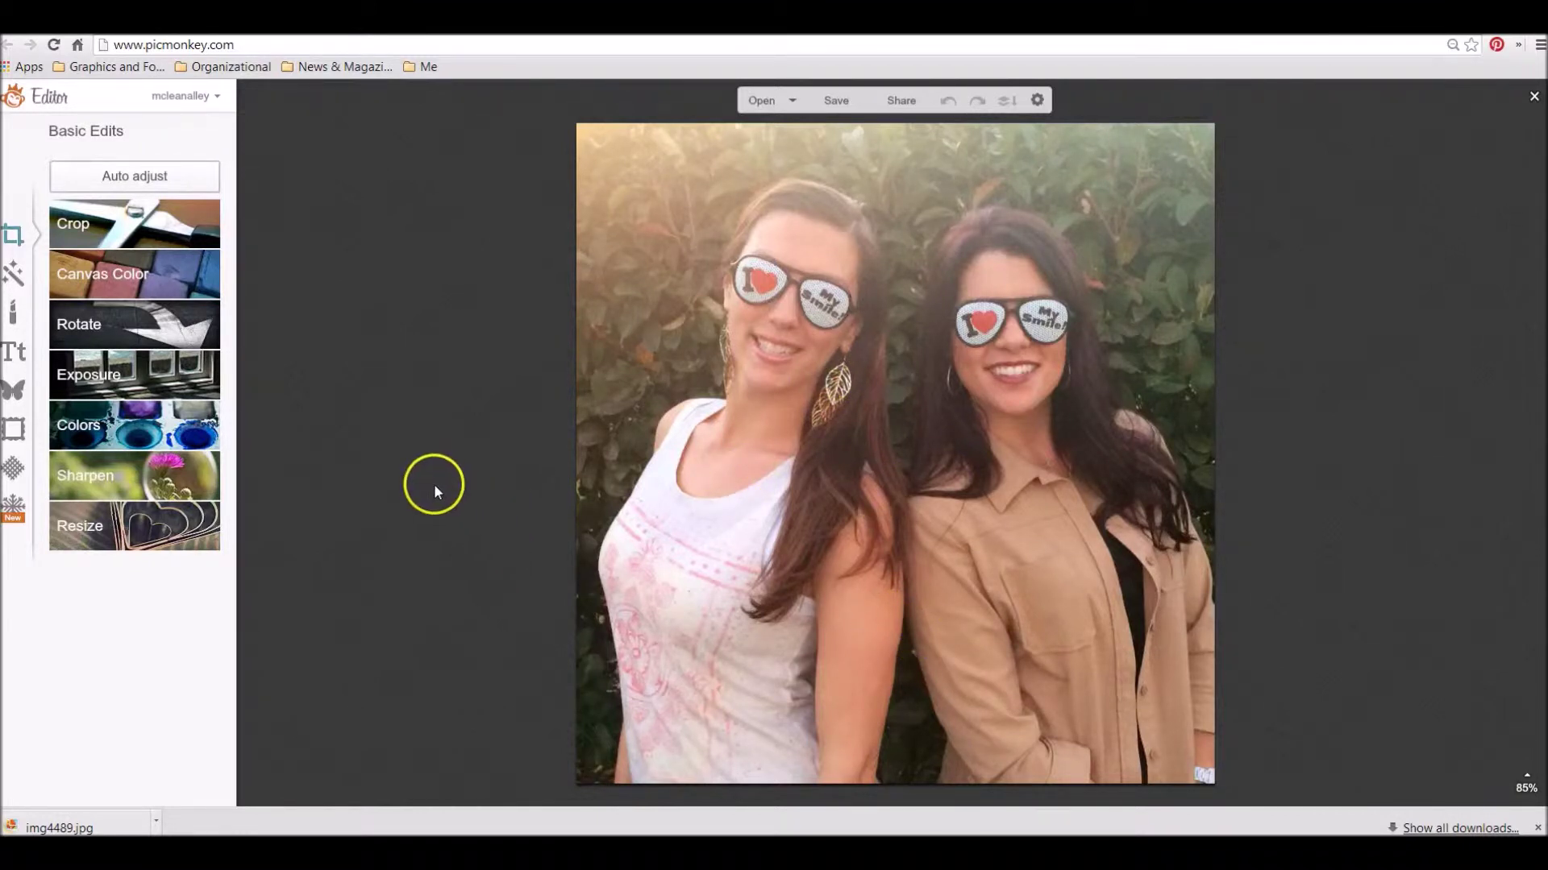
left_click(12, 393)
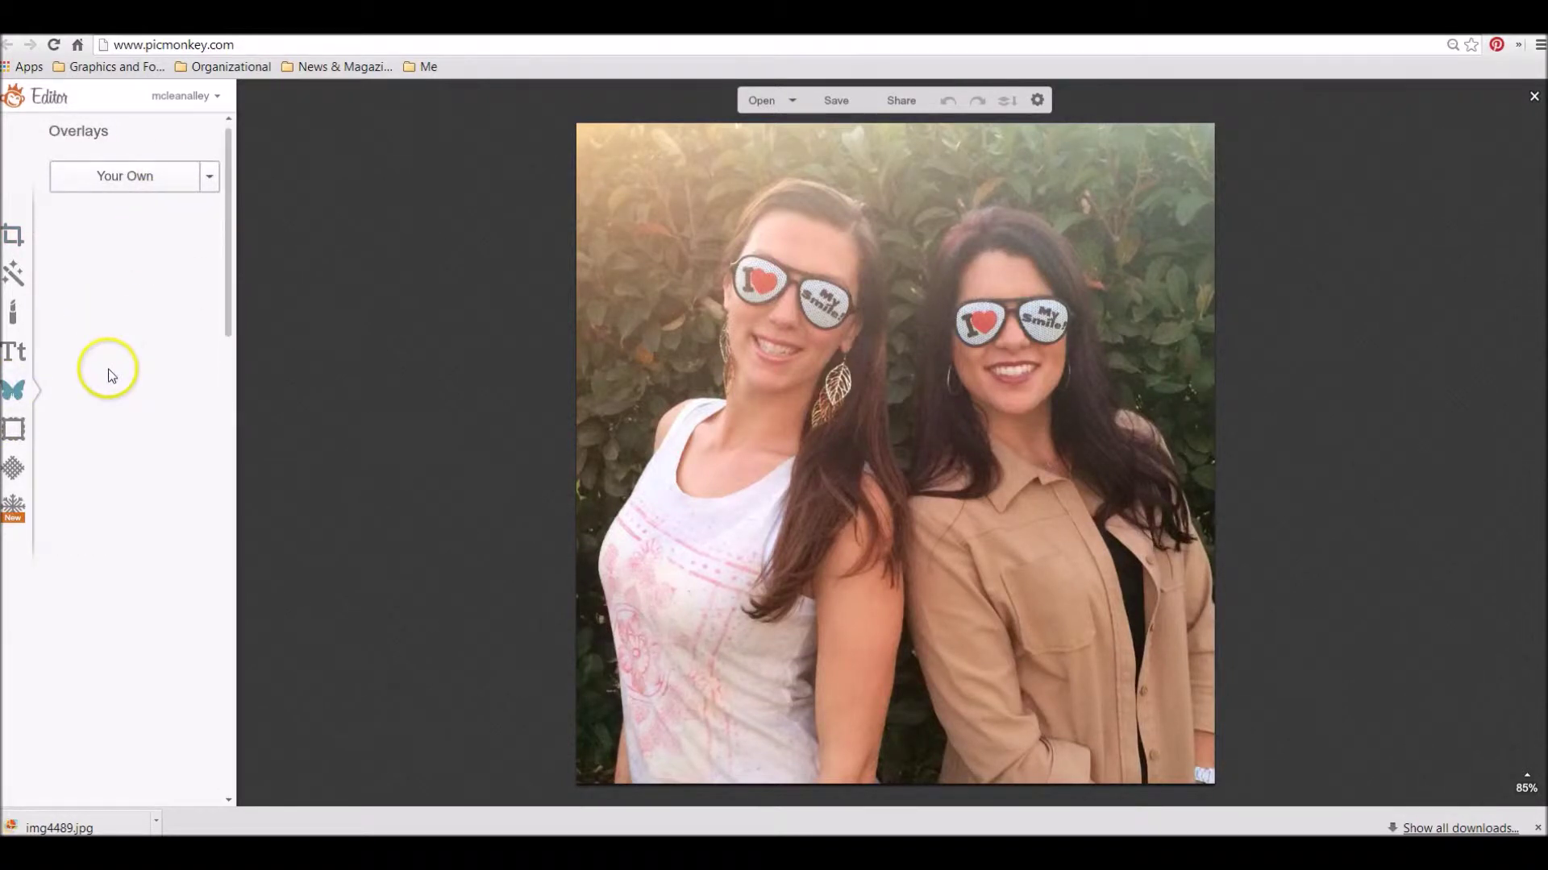
Add The-Whiddon-Group-Logo as an enlarged overlay in the photo's top-right corner
scroll(133, 484, "down", 5)
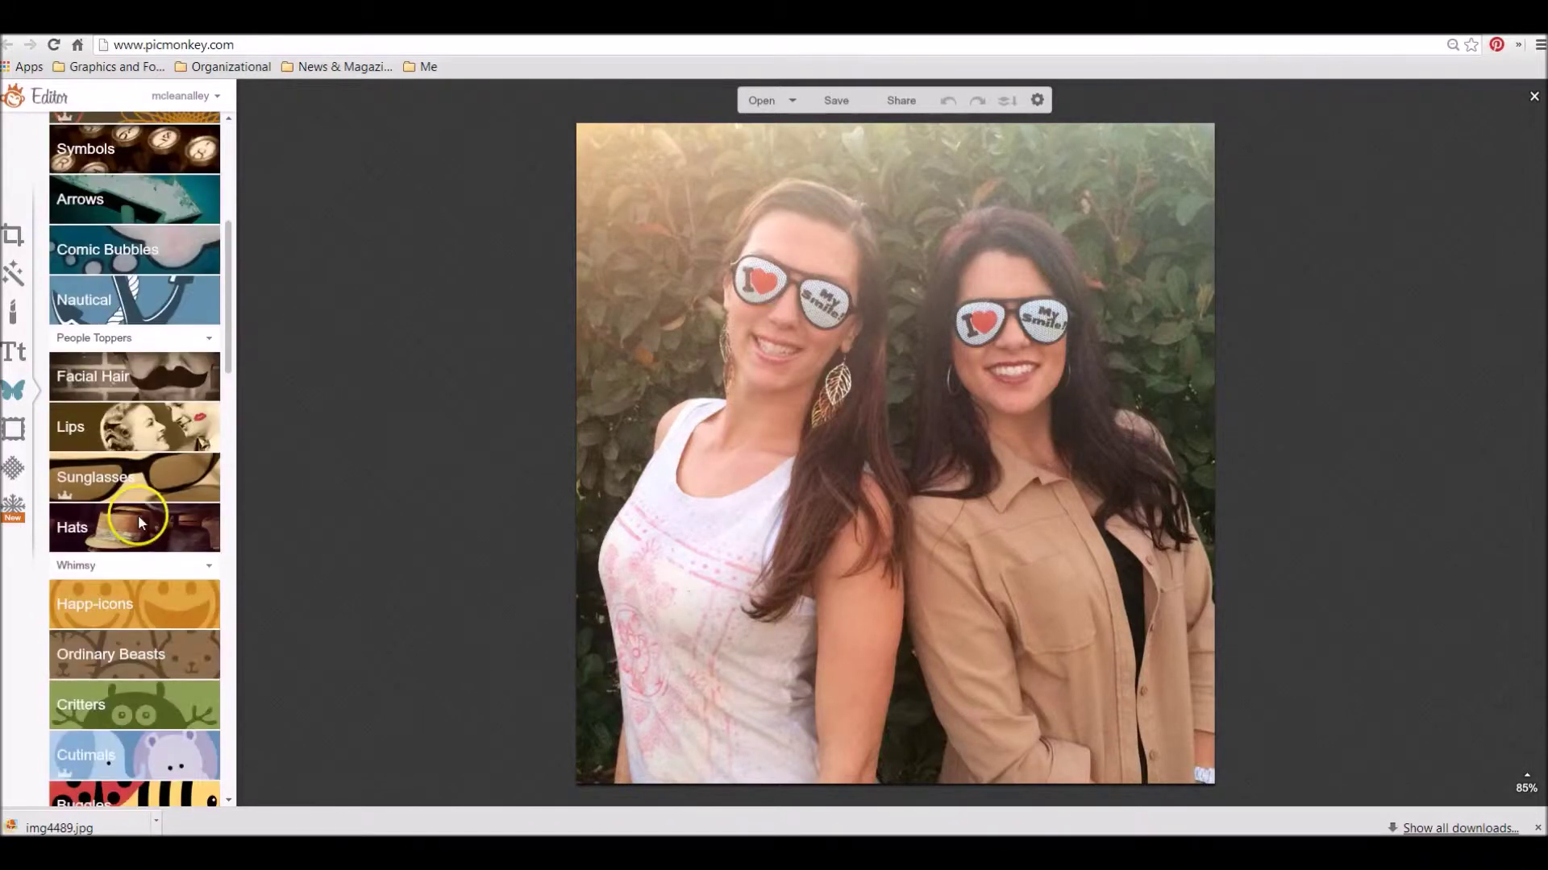
scroll(138, 527, "up", 5)
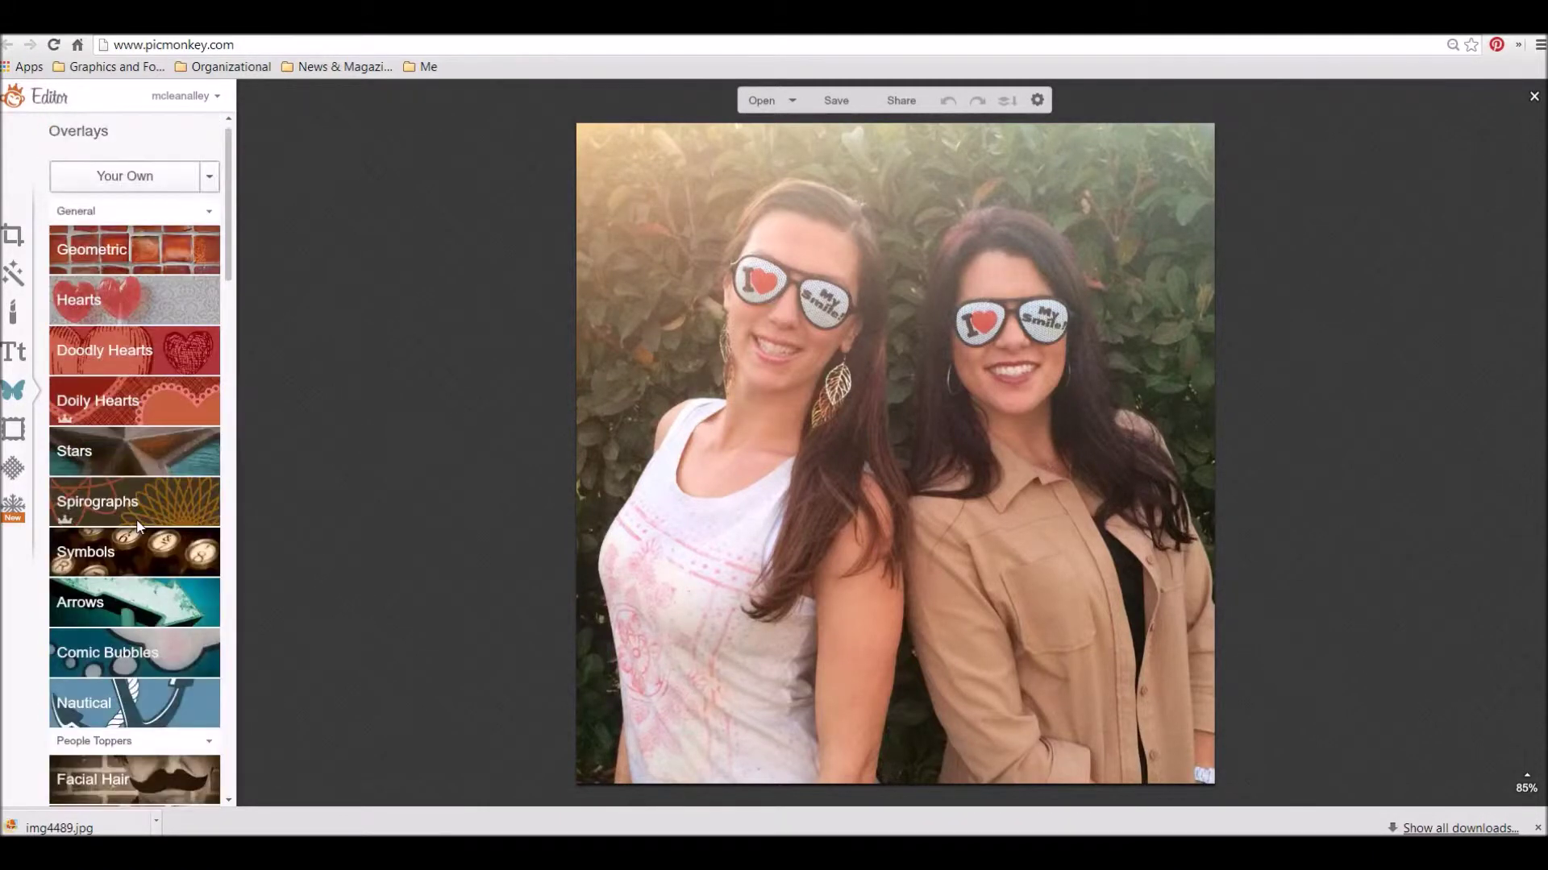
left_click(142, 179)
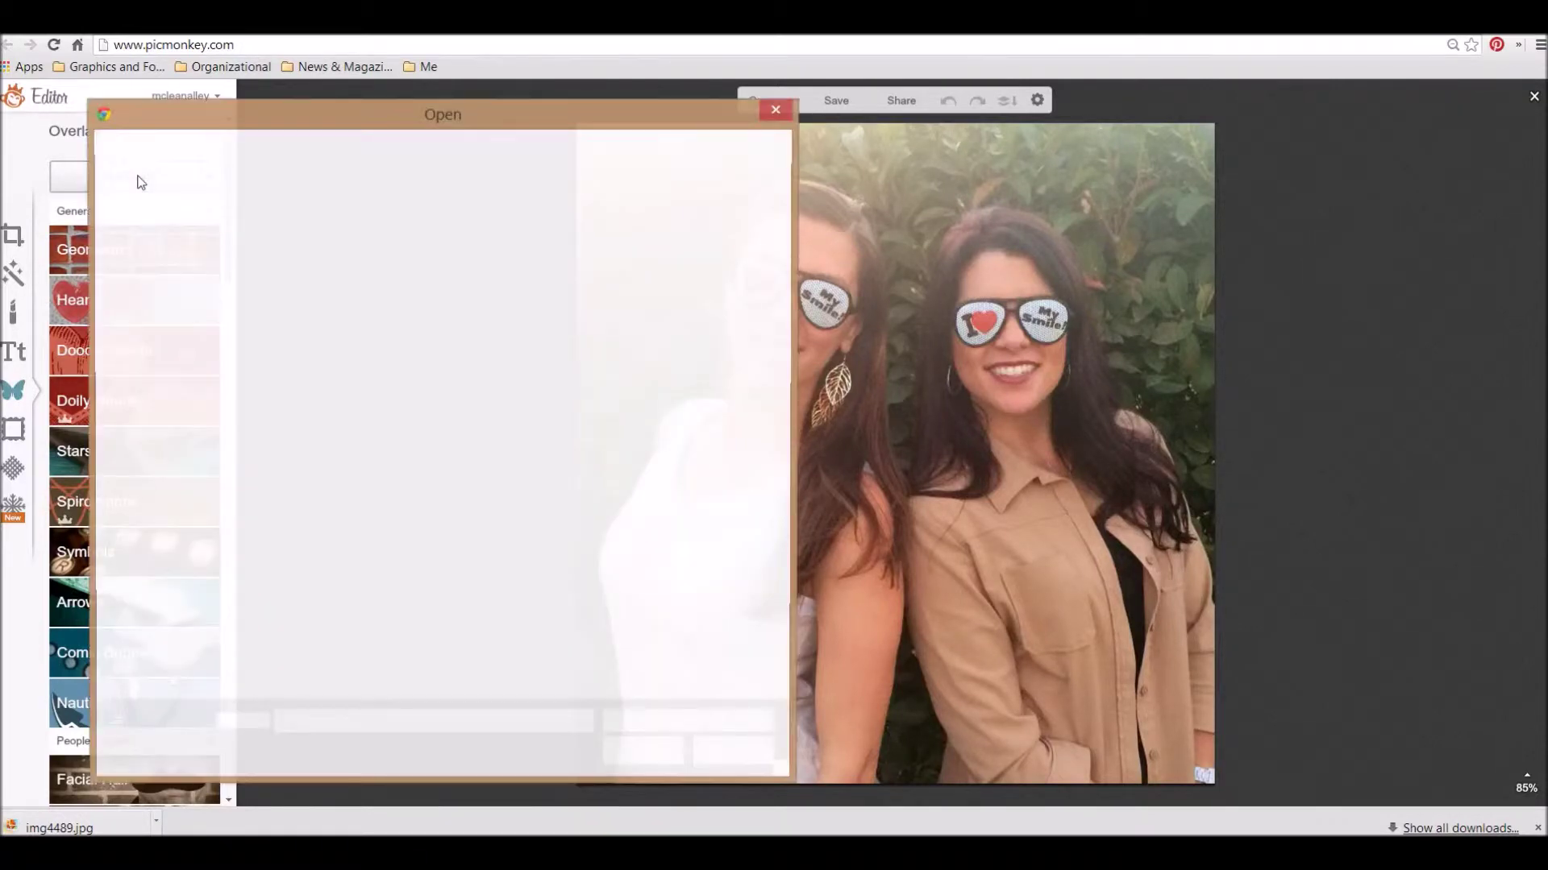
left_click(707, 472)
double_click(707, 471)
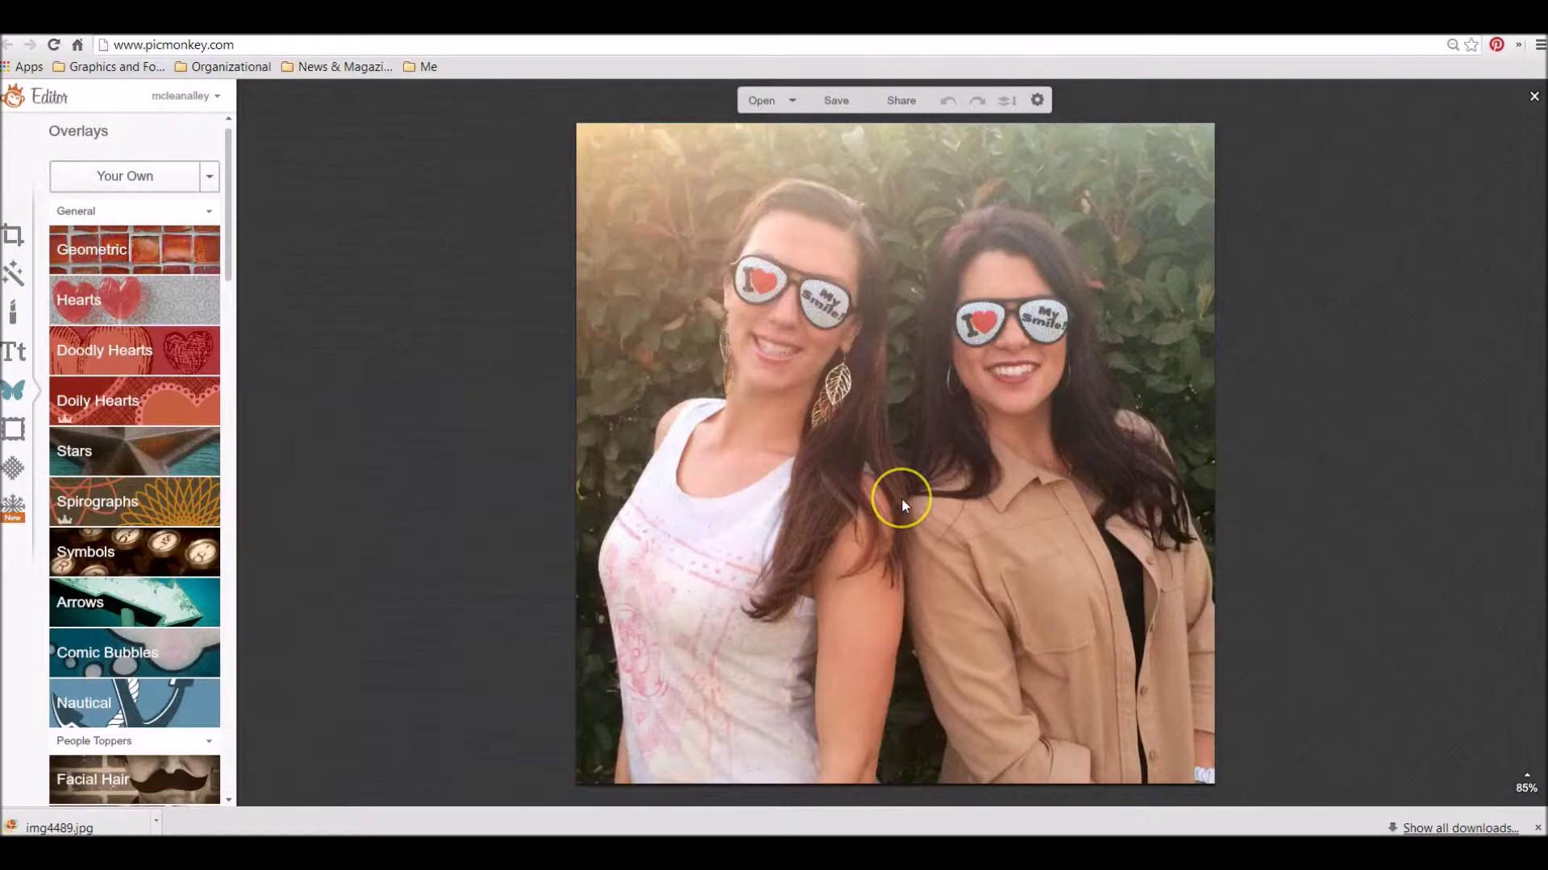
left_click_drag(833, 474, 786, 484)
left_click(898, 458)
left_click_drag(894, 458, 1055, 169)
left_click(1117, 334)
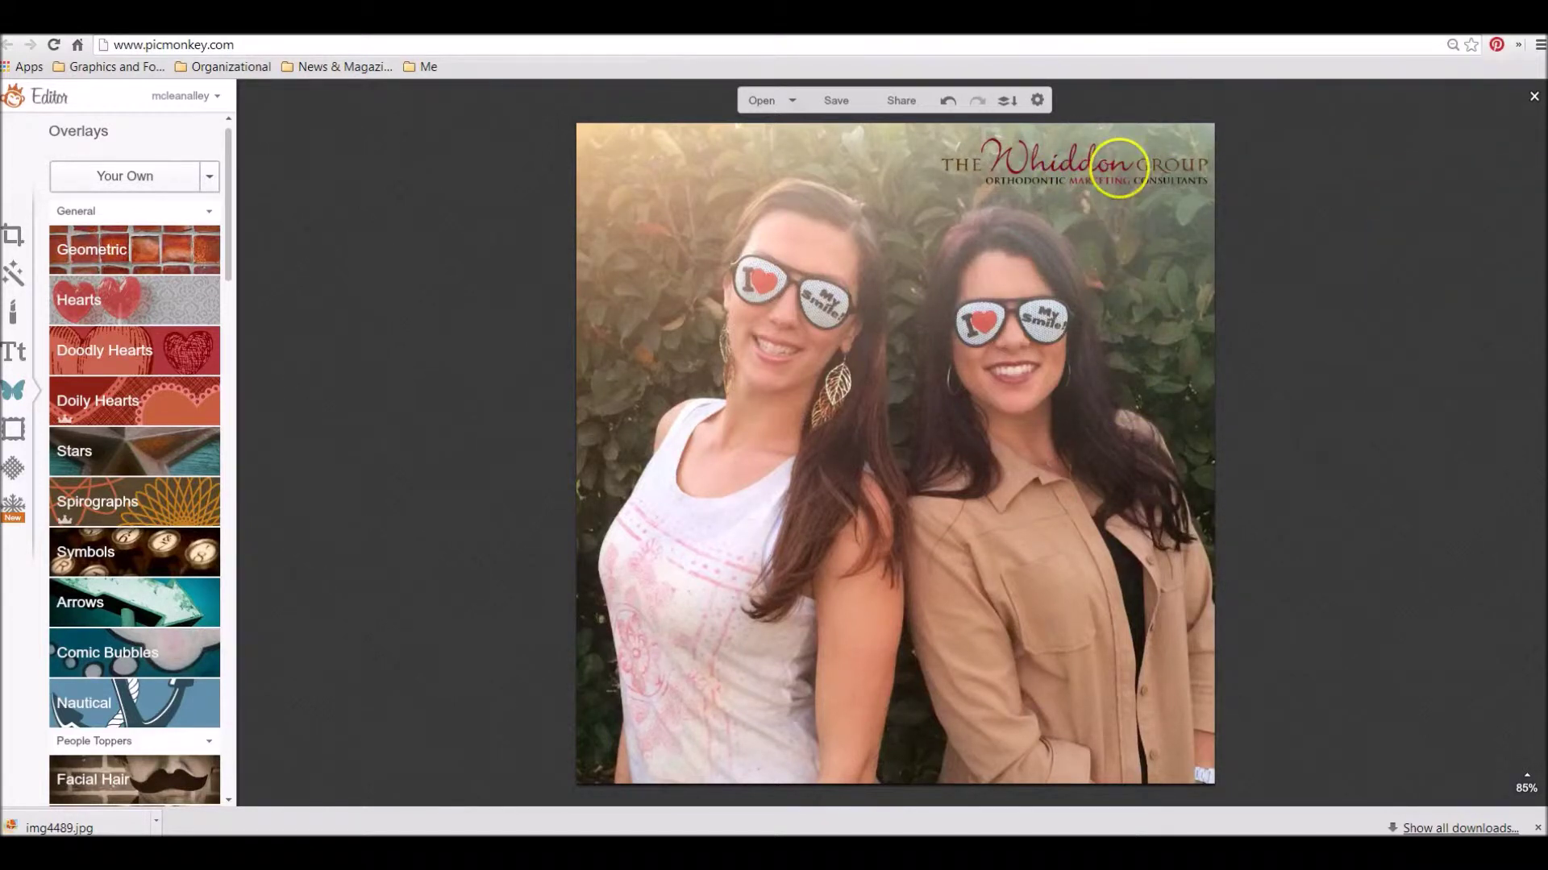
Set the logo overlay's colour to white (ffffff)
left_click(1119, 168)
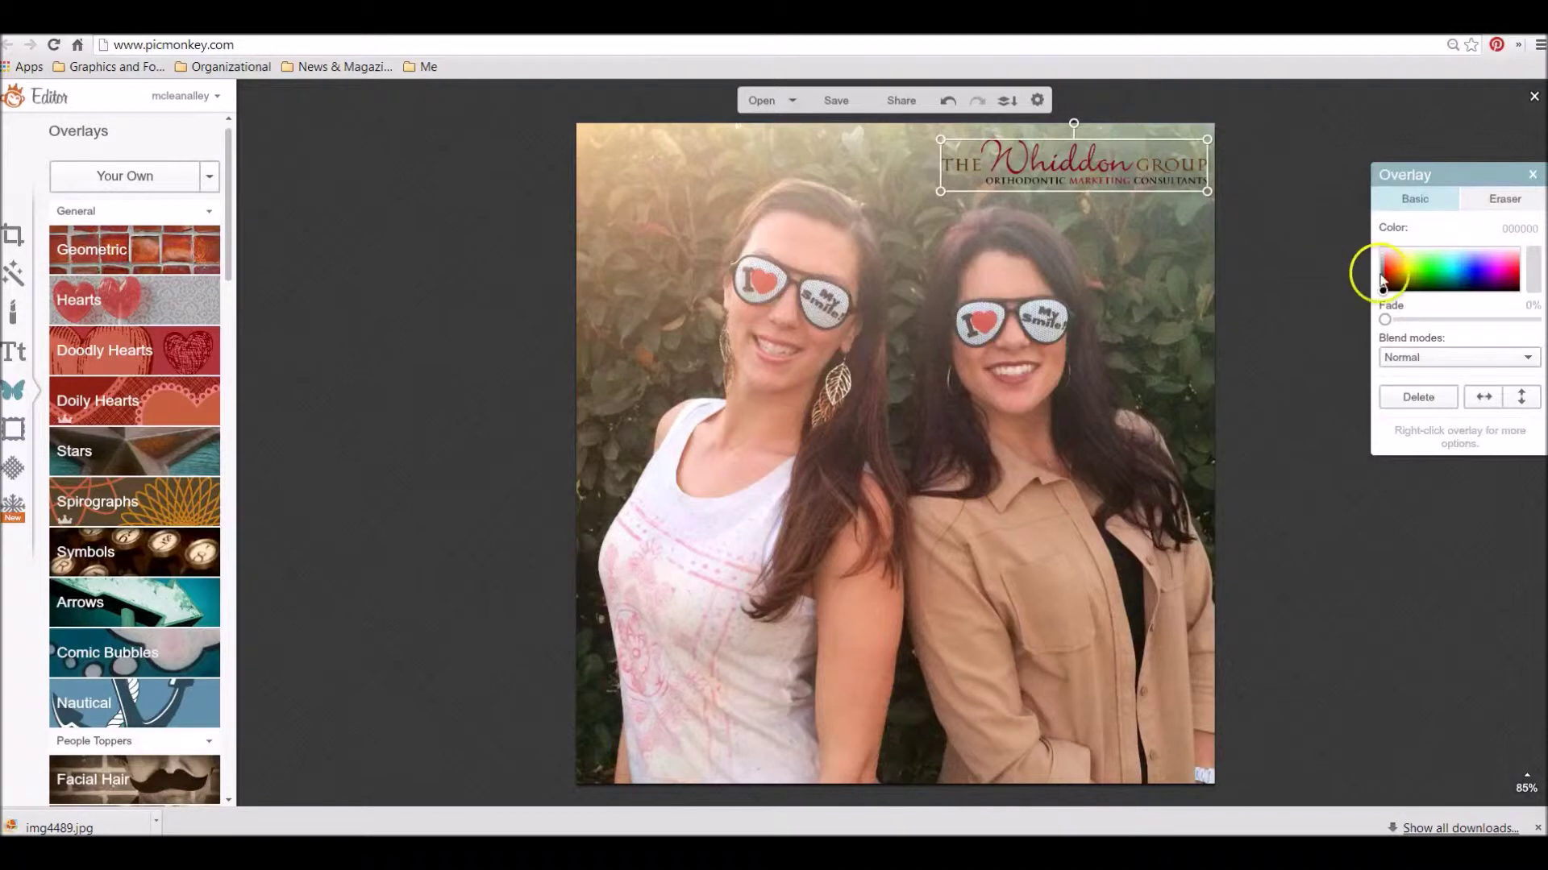
left_click(1440, 274)
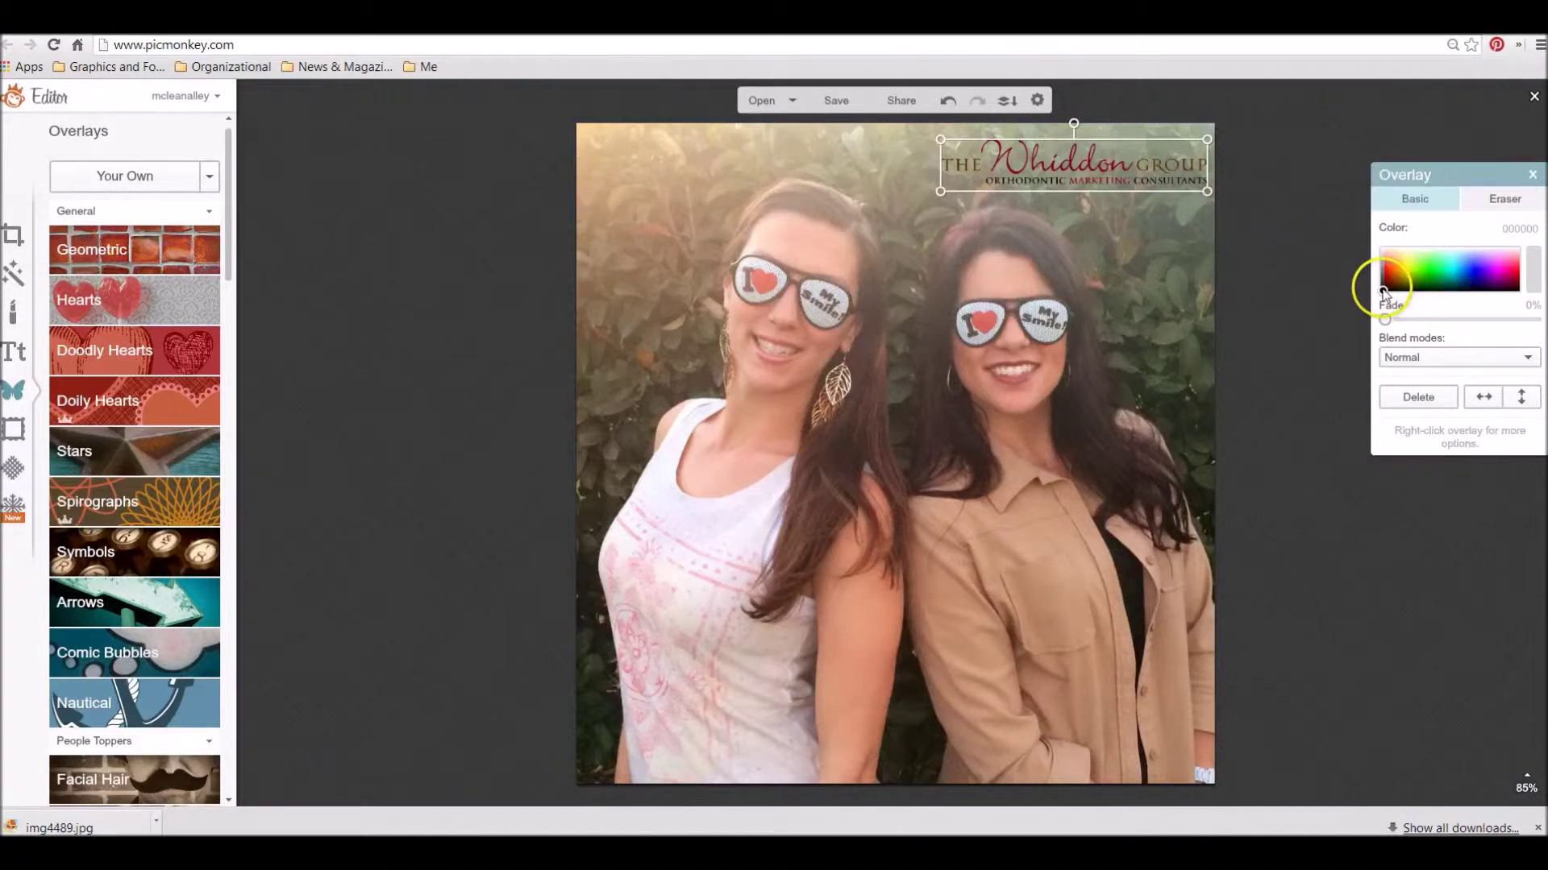
left_click_drag(1440, 274, 1360, 246)
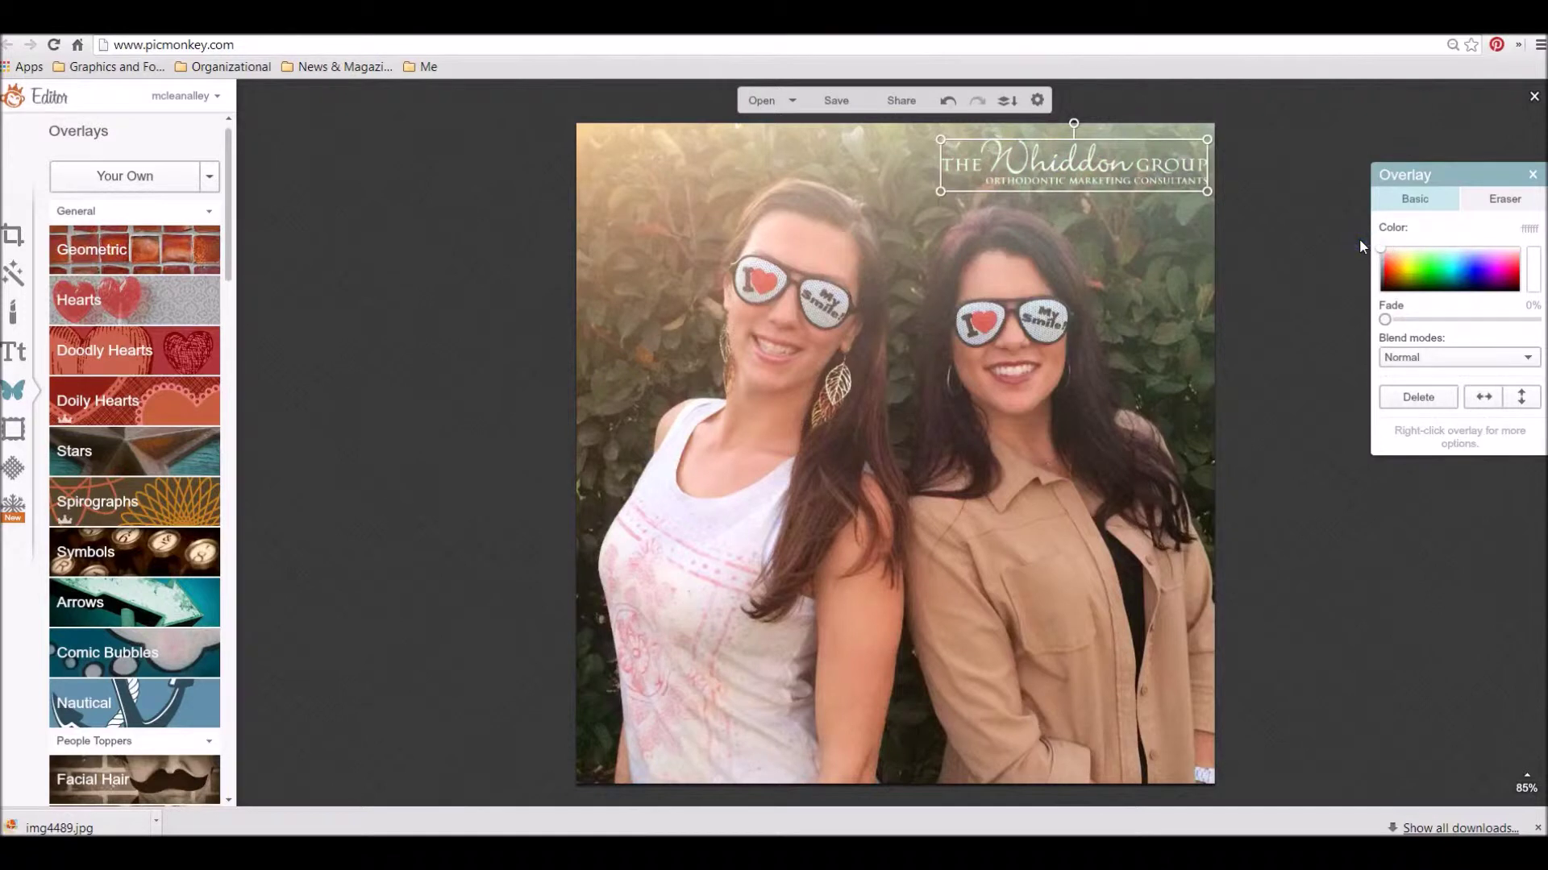
mouse_move(1387, 254)
left_mouse_down()
mouse_move(1452, 259)
mouse_move(1424, 270)
mouse_move(1351, 242)
left_mouse_up()
left_click(1139, 232)
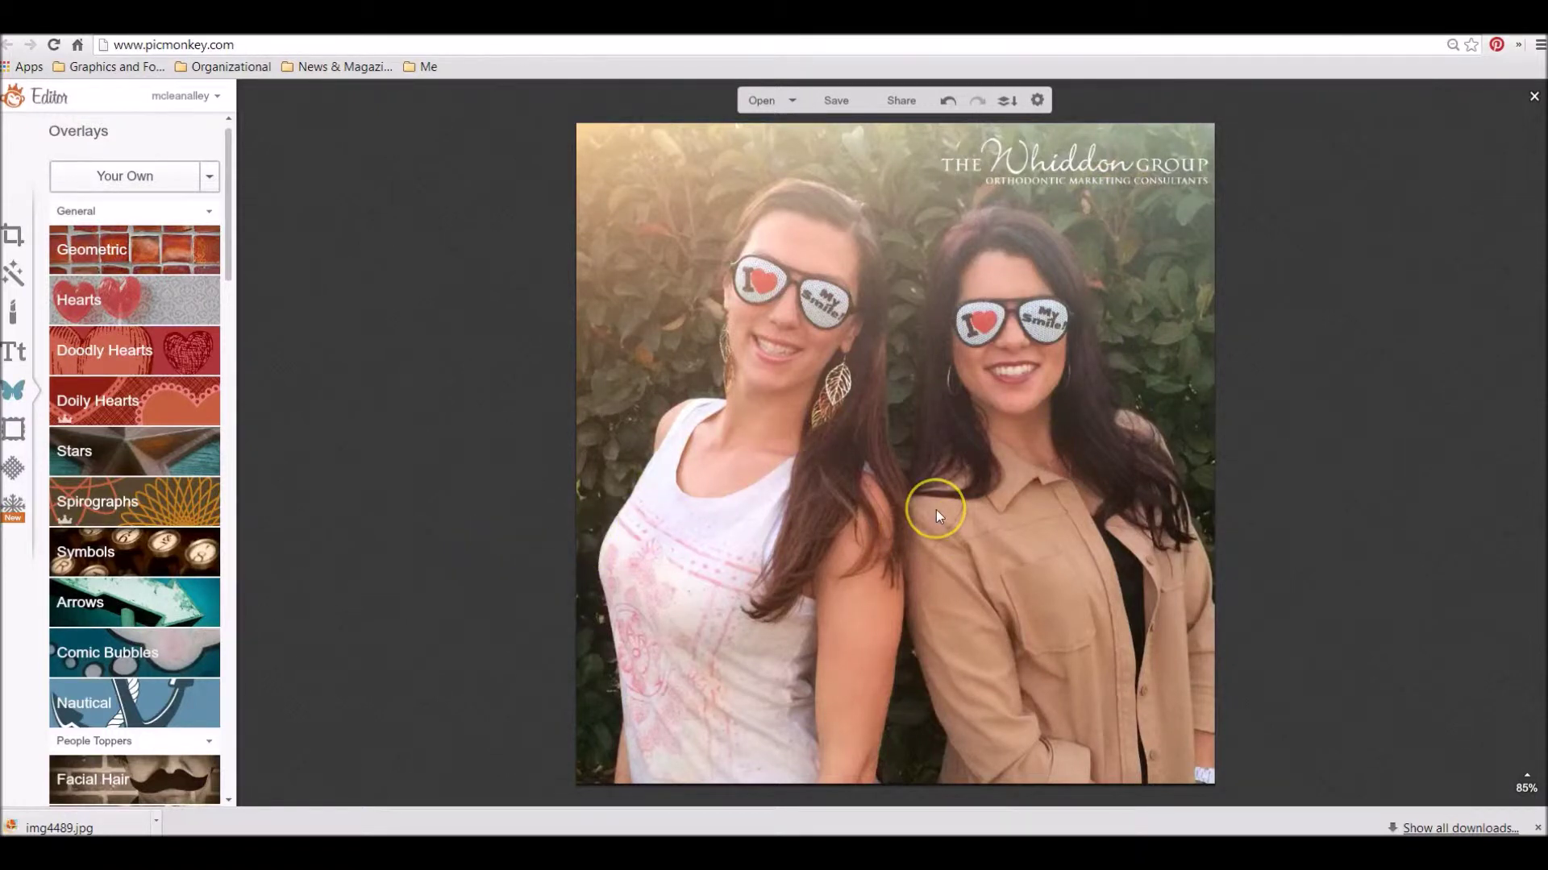
Add a Geometric rectangle stretched across the lower photo, coloured purple aa00aa
left_click(114, 254)
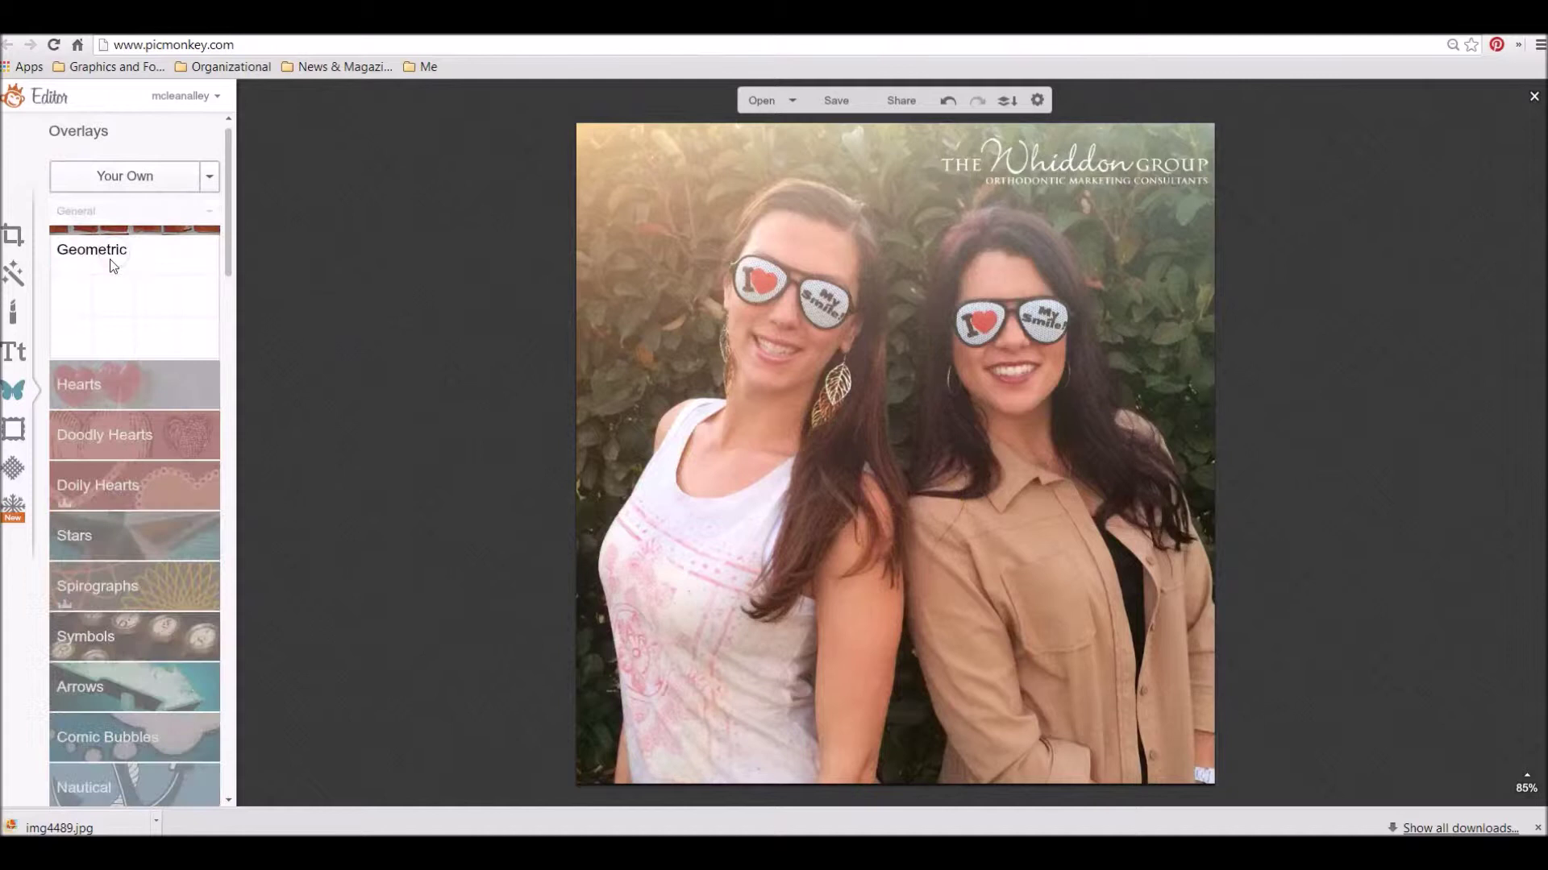
left_click(71, 297)
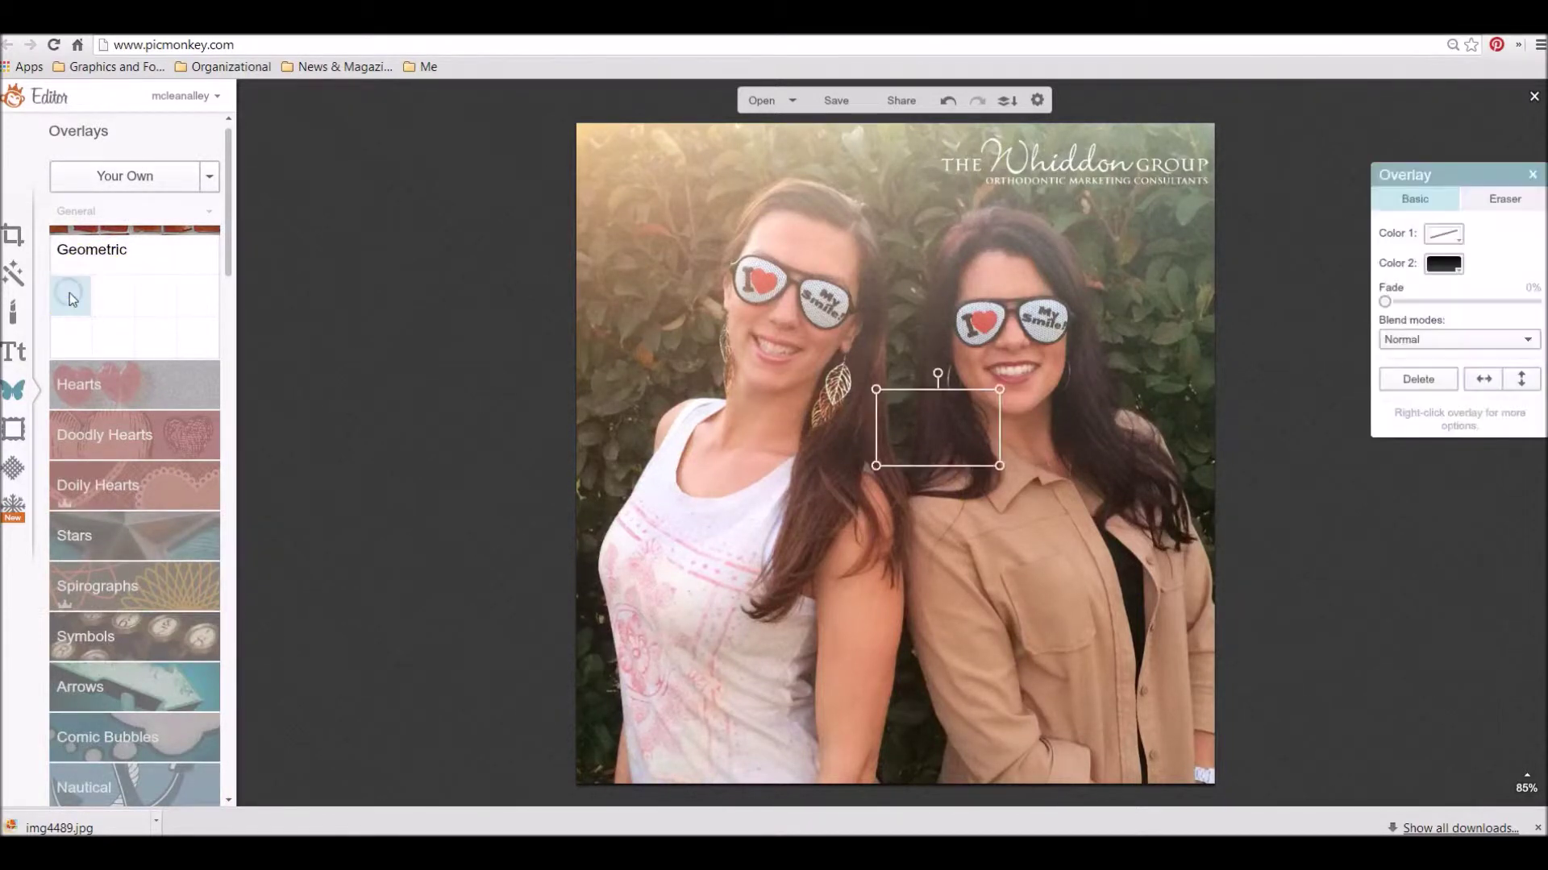
left_click_drag(942, 430, 480, 646)
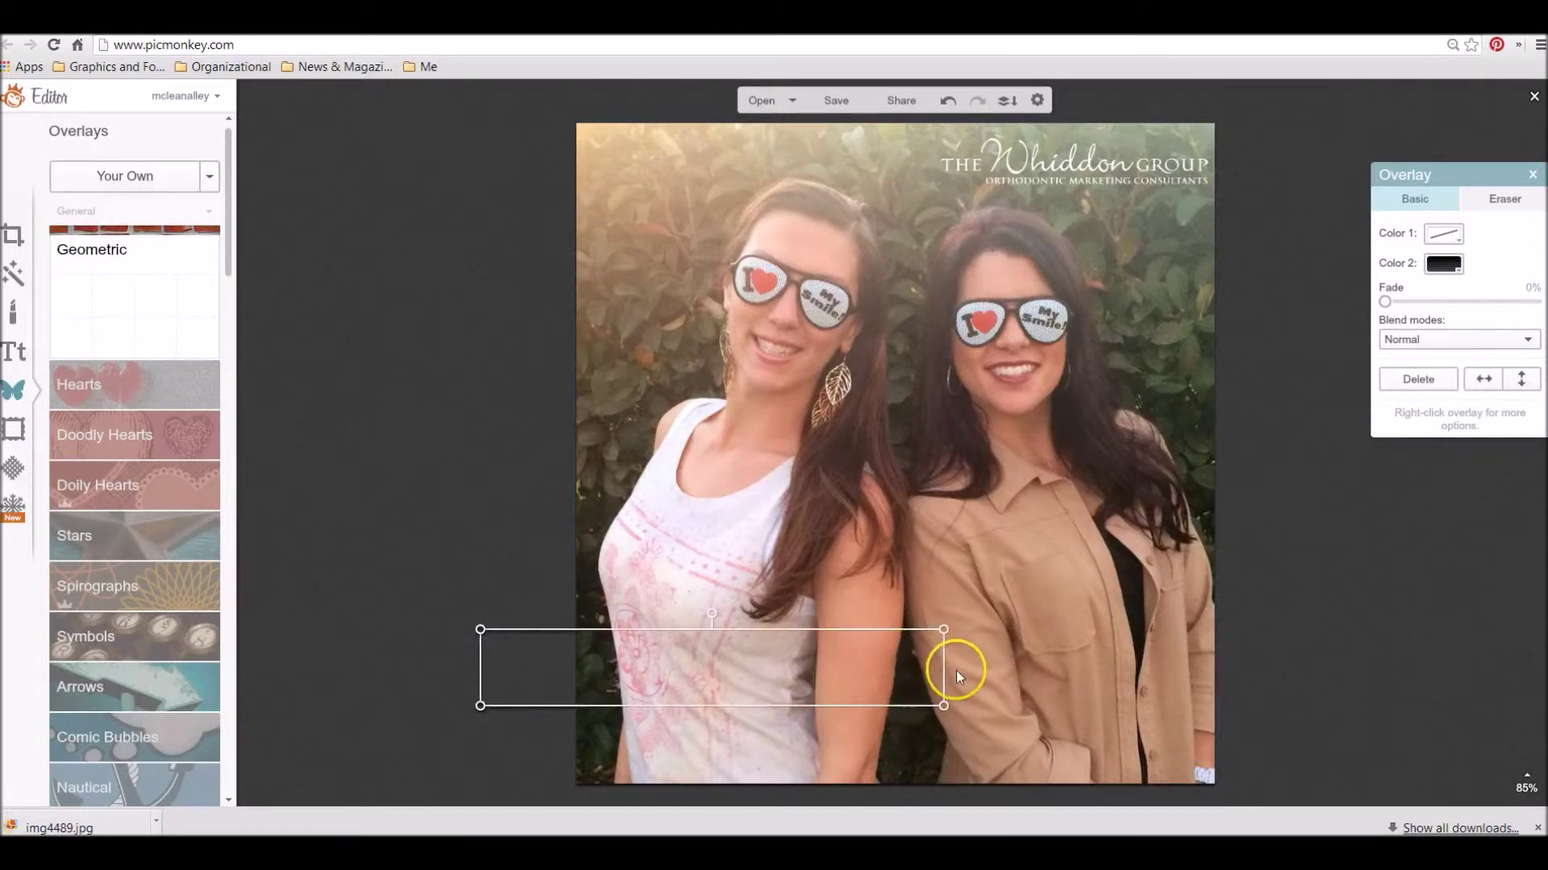
left_click_drag(943, 663, 1252, 675)
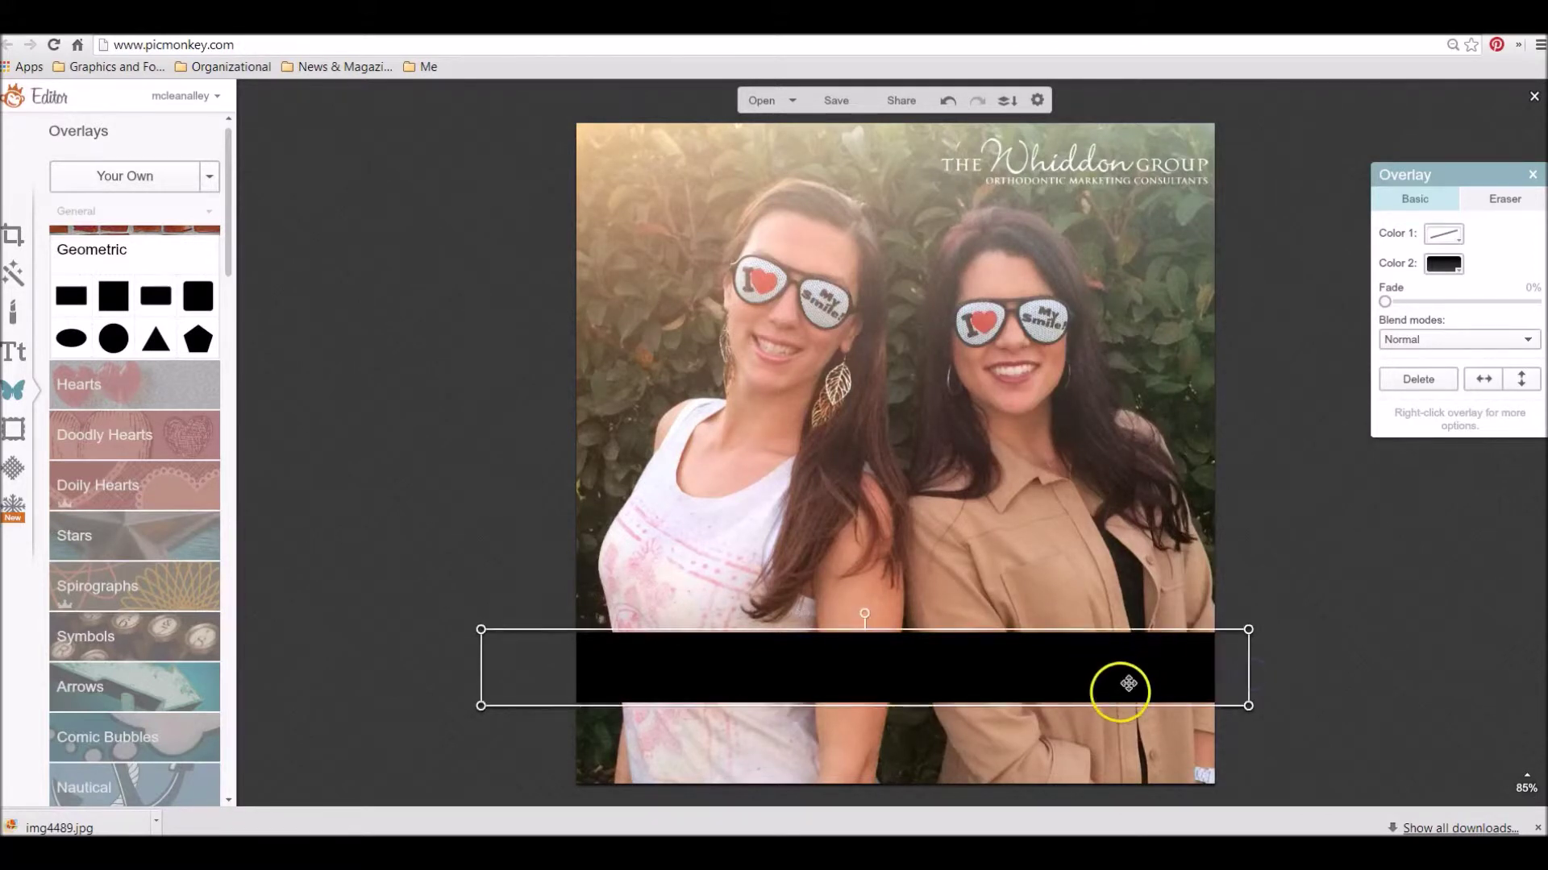
left_click_drag(1115, 709, 1115, 739)
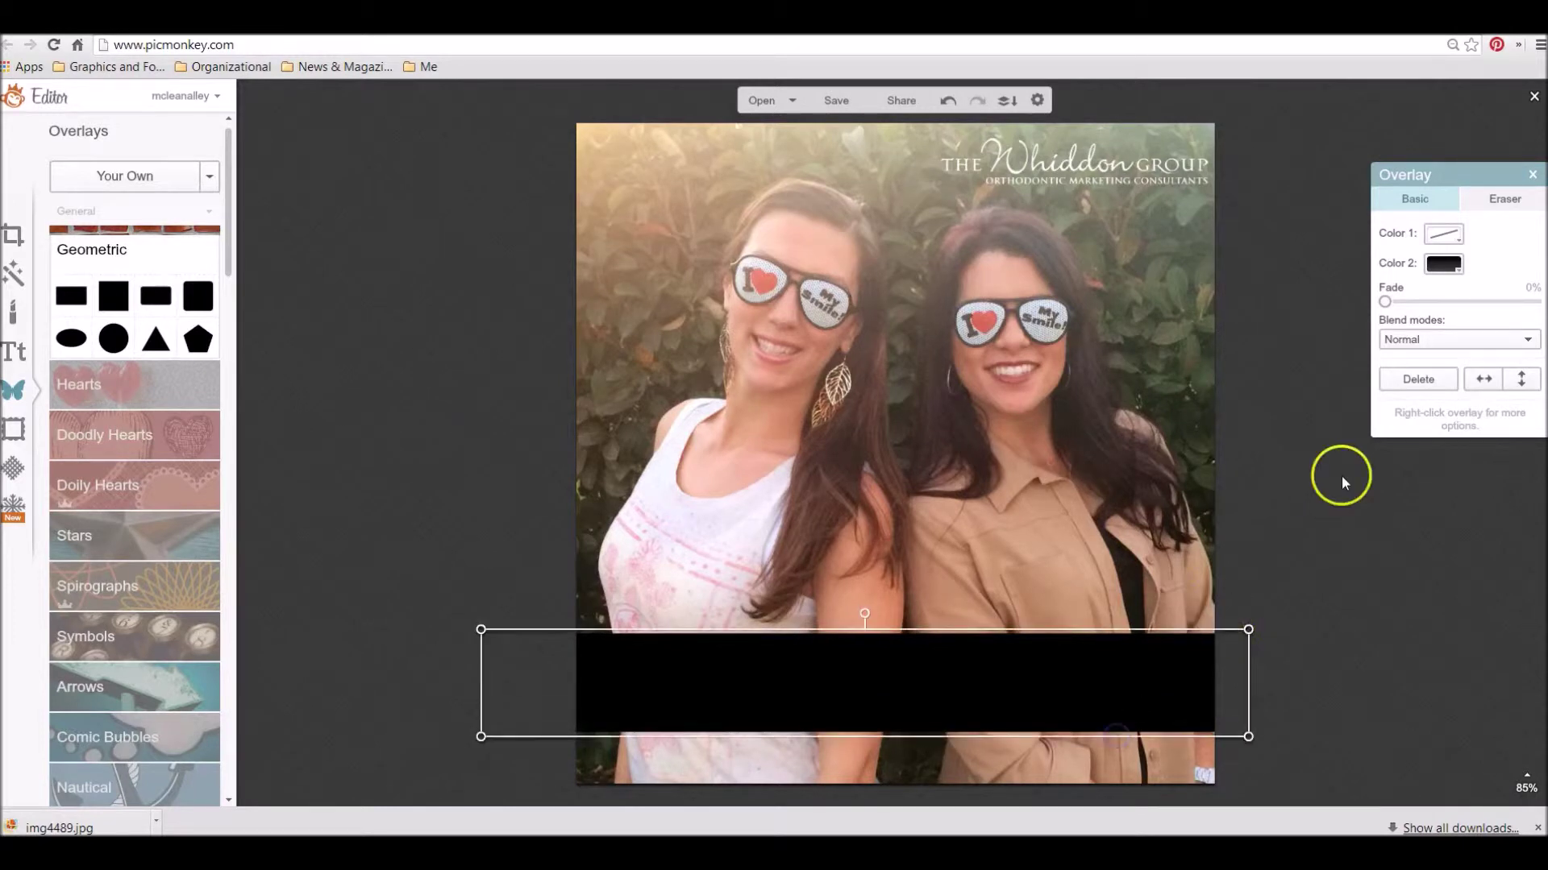
left_click(1442, 266)
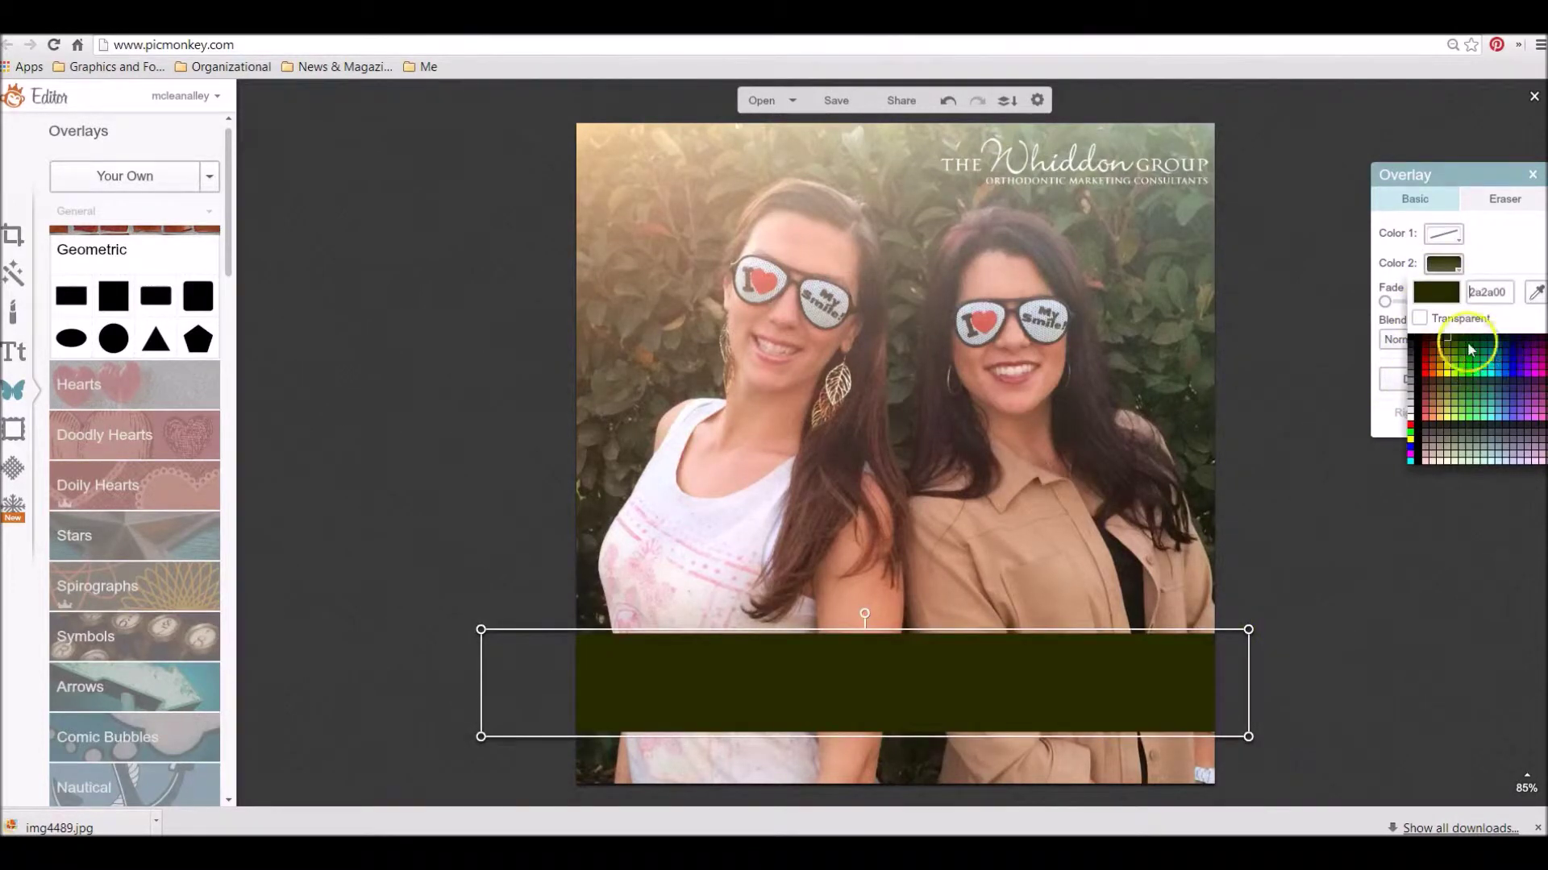
left_click(1537, 366)
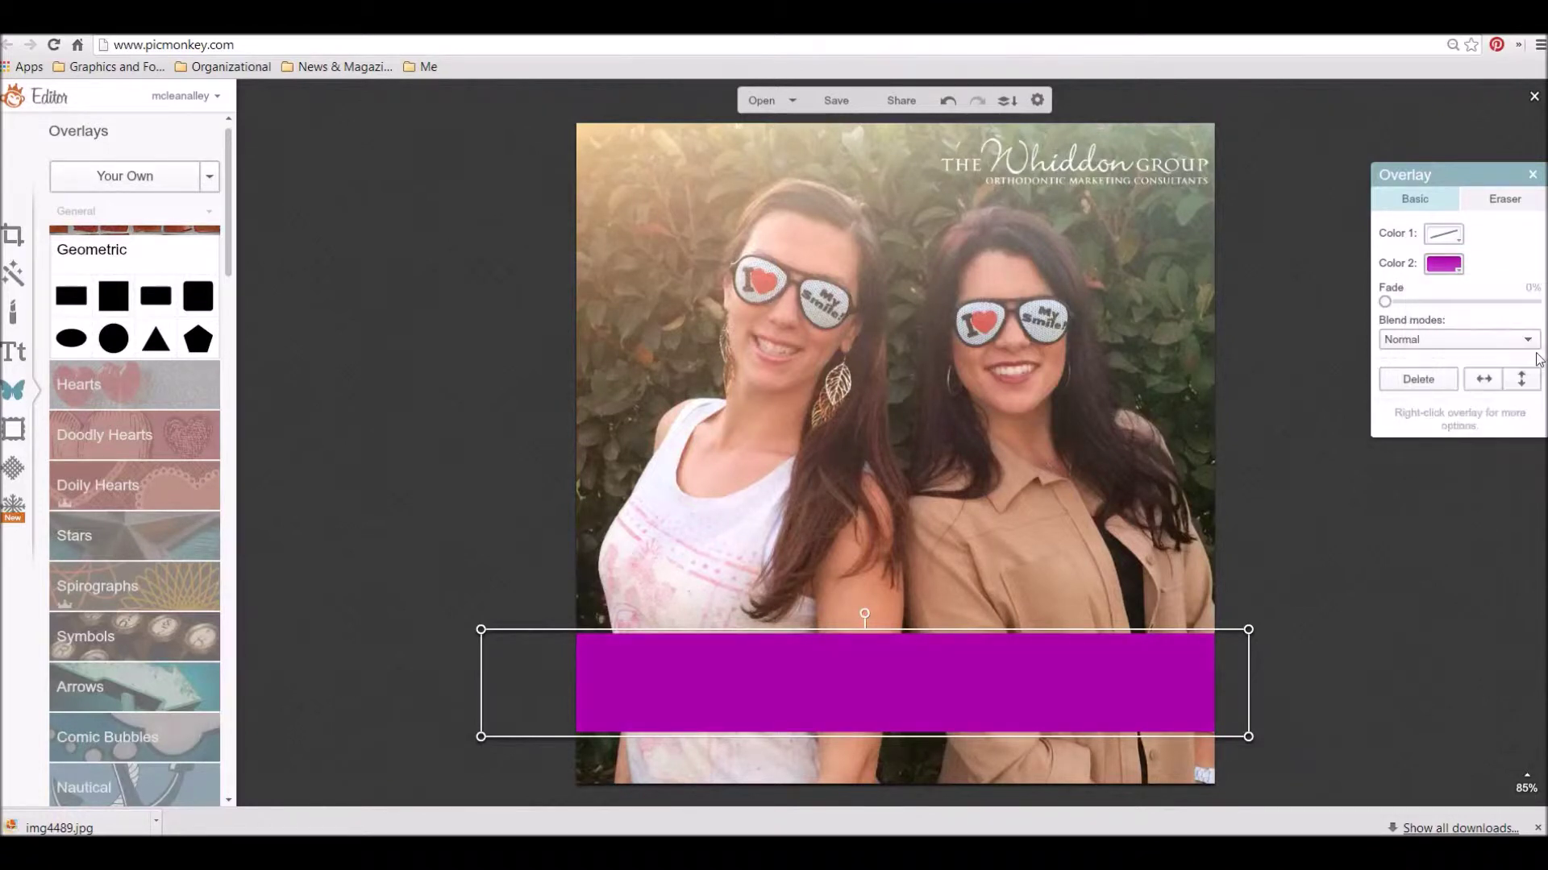
left_click(494, 573)
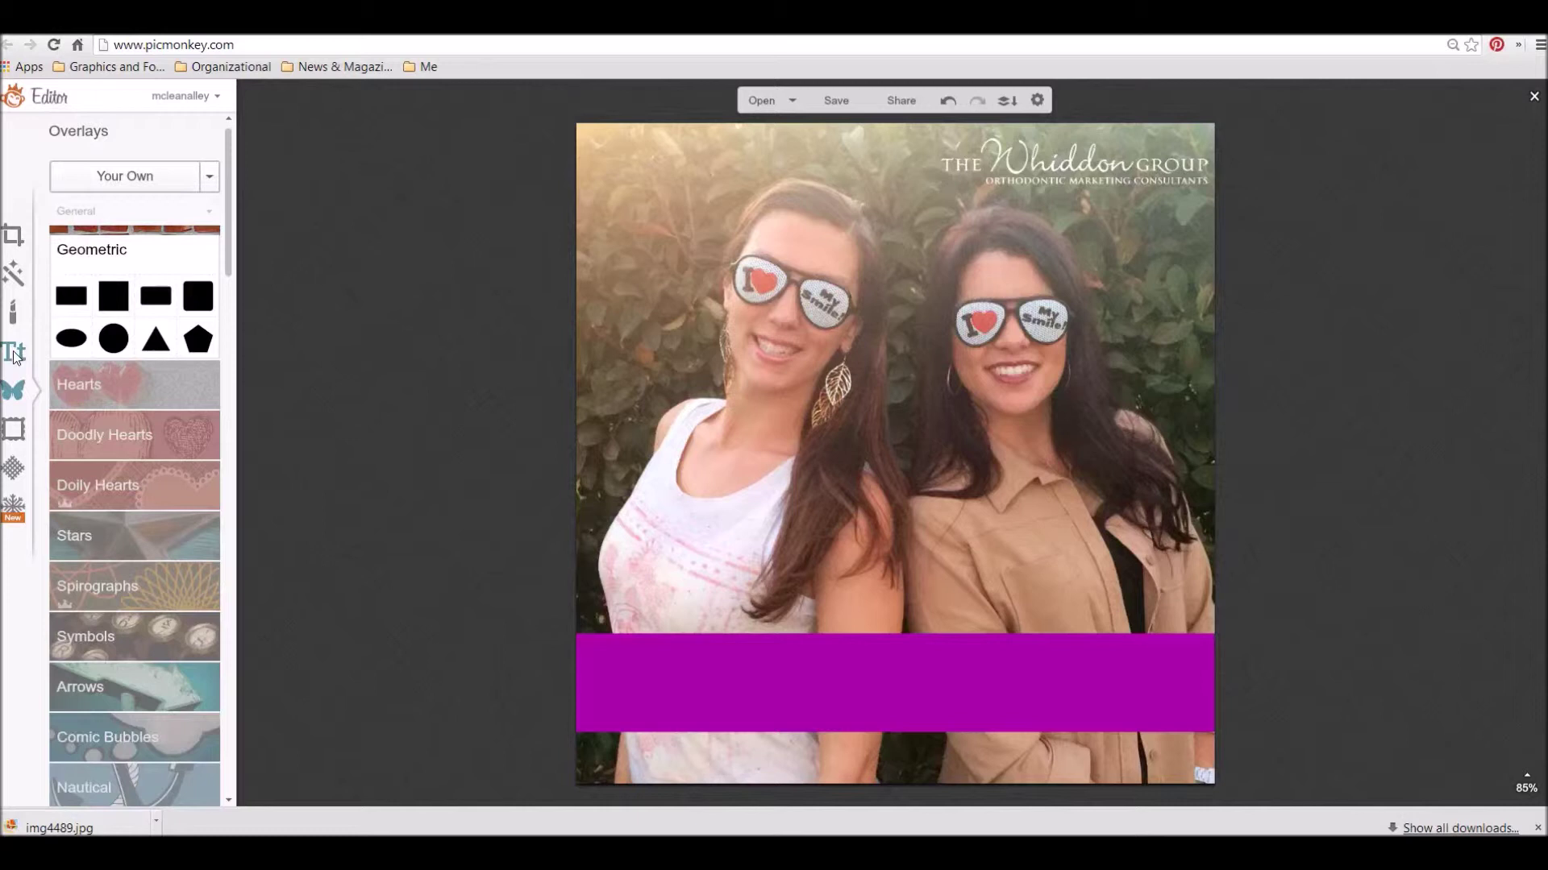
Add a Playfair Display text box stretched across the purple banner
left_click(70, 419)
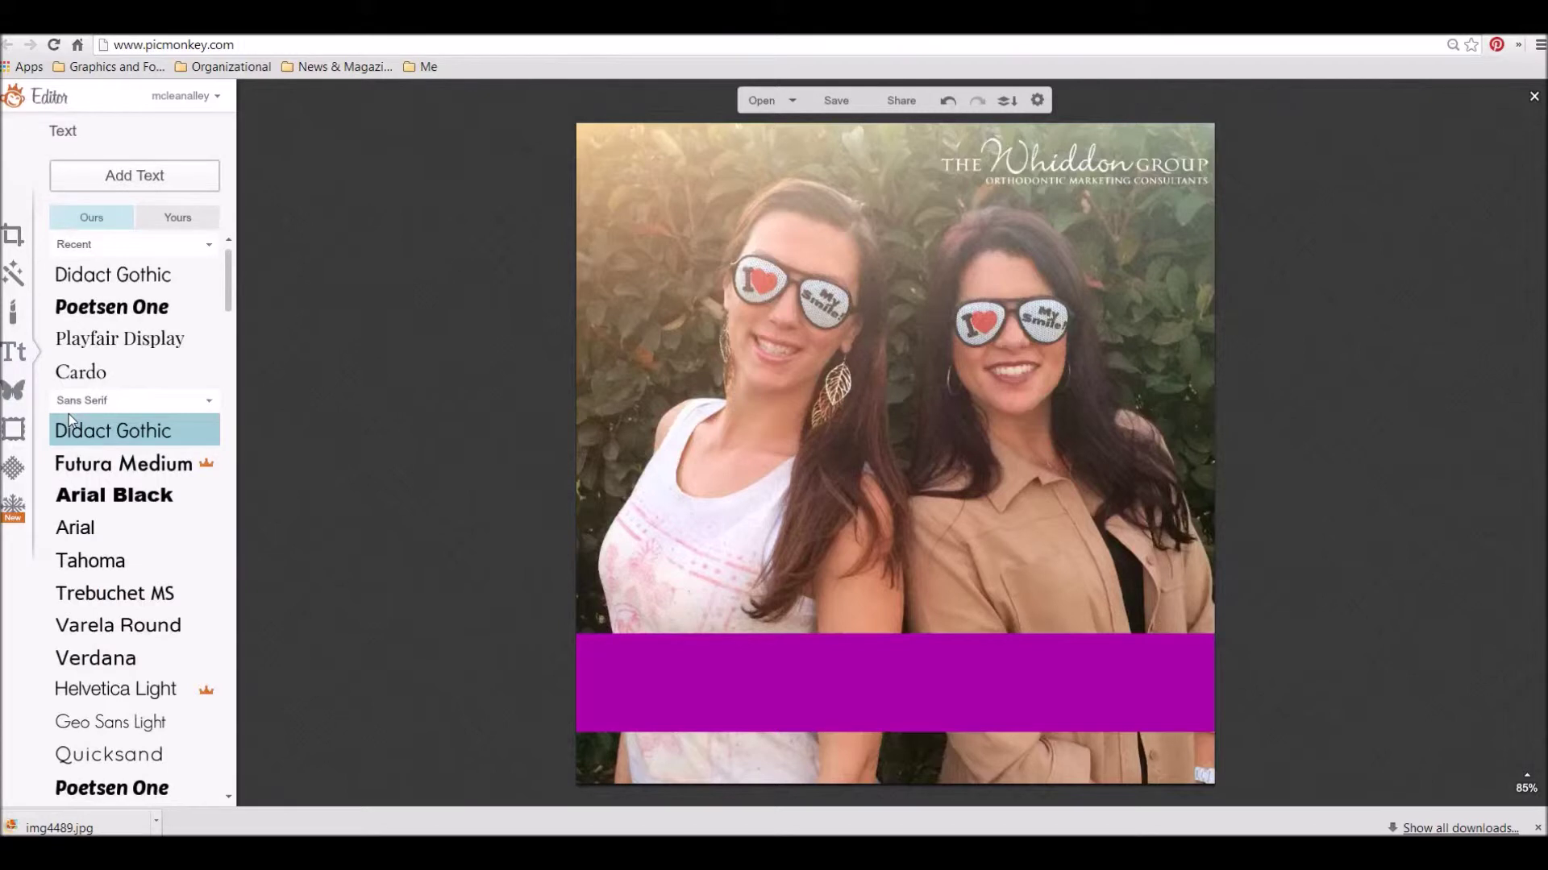
left_click(125, 348)
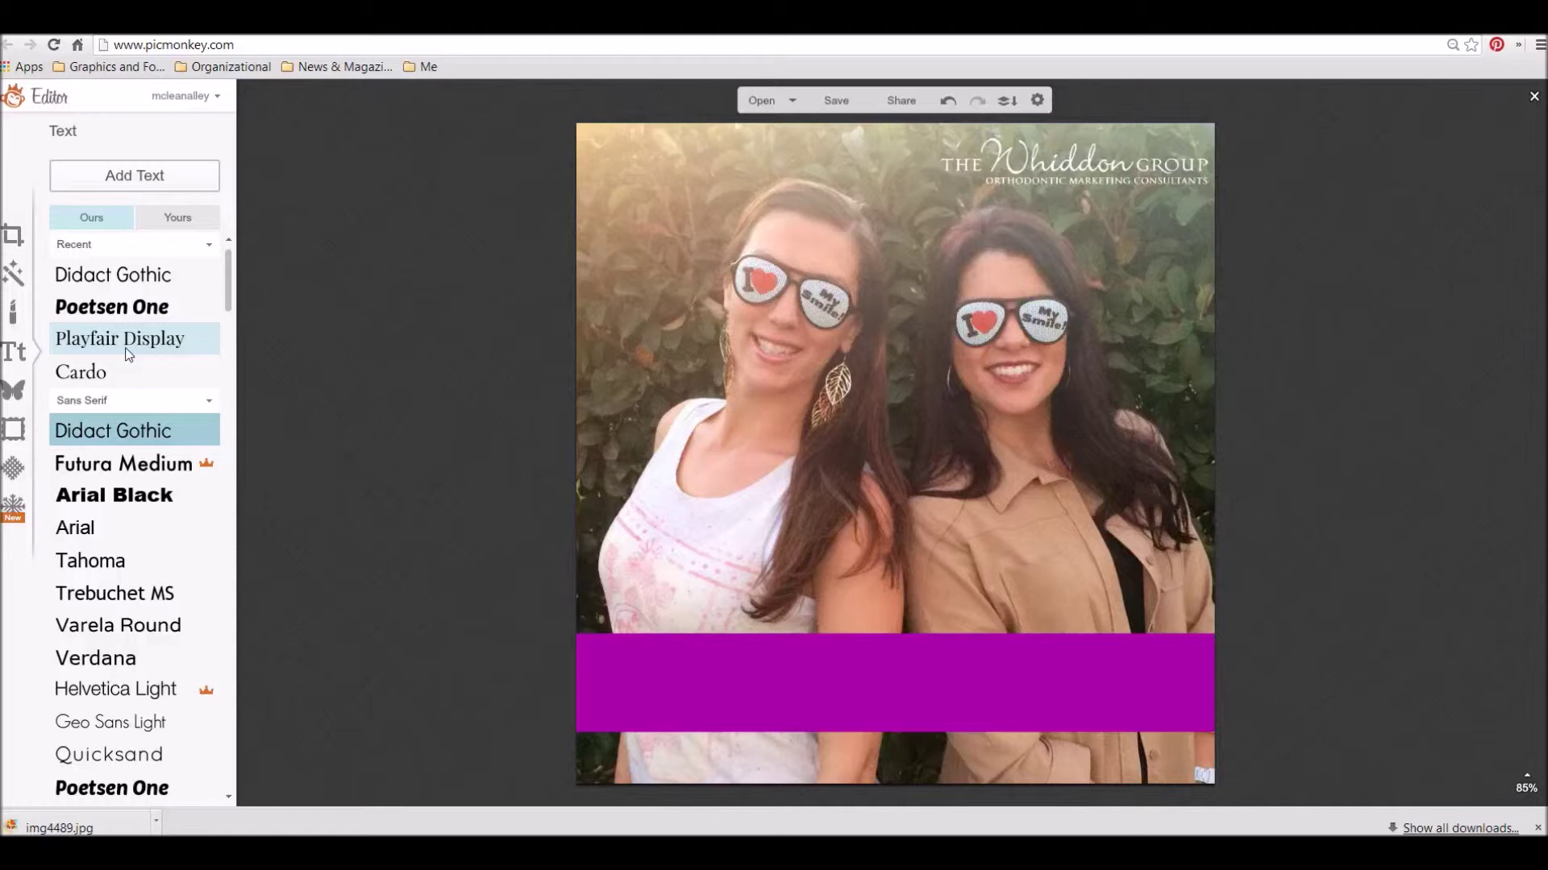
left_click(126, 352)
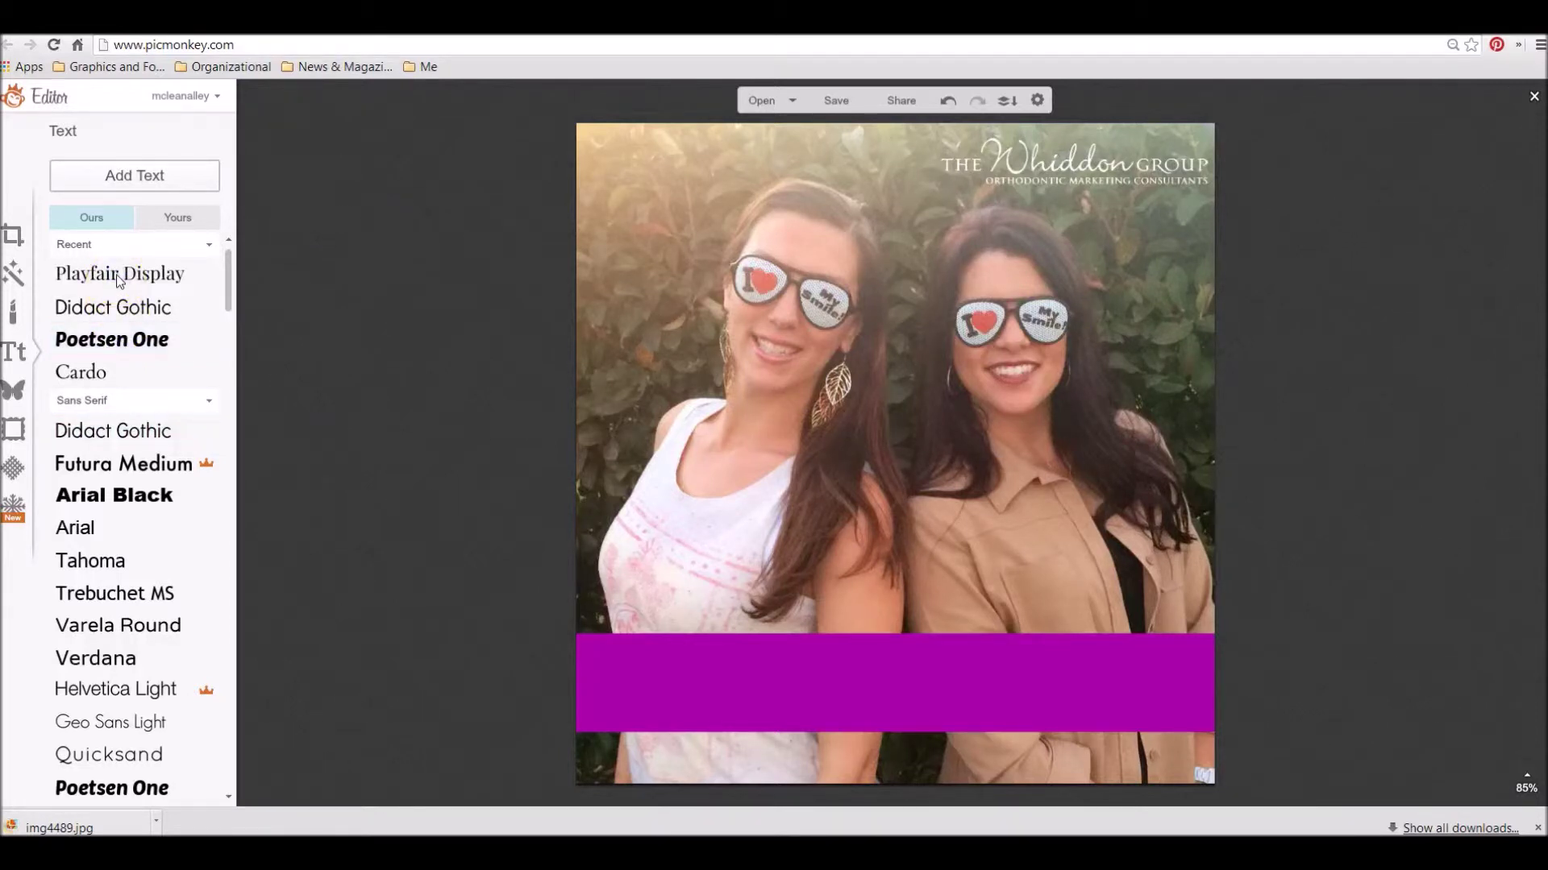
left_click(158, 179)
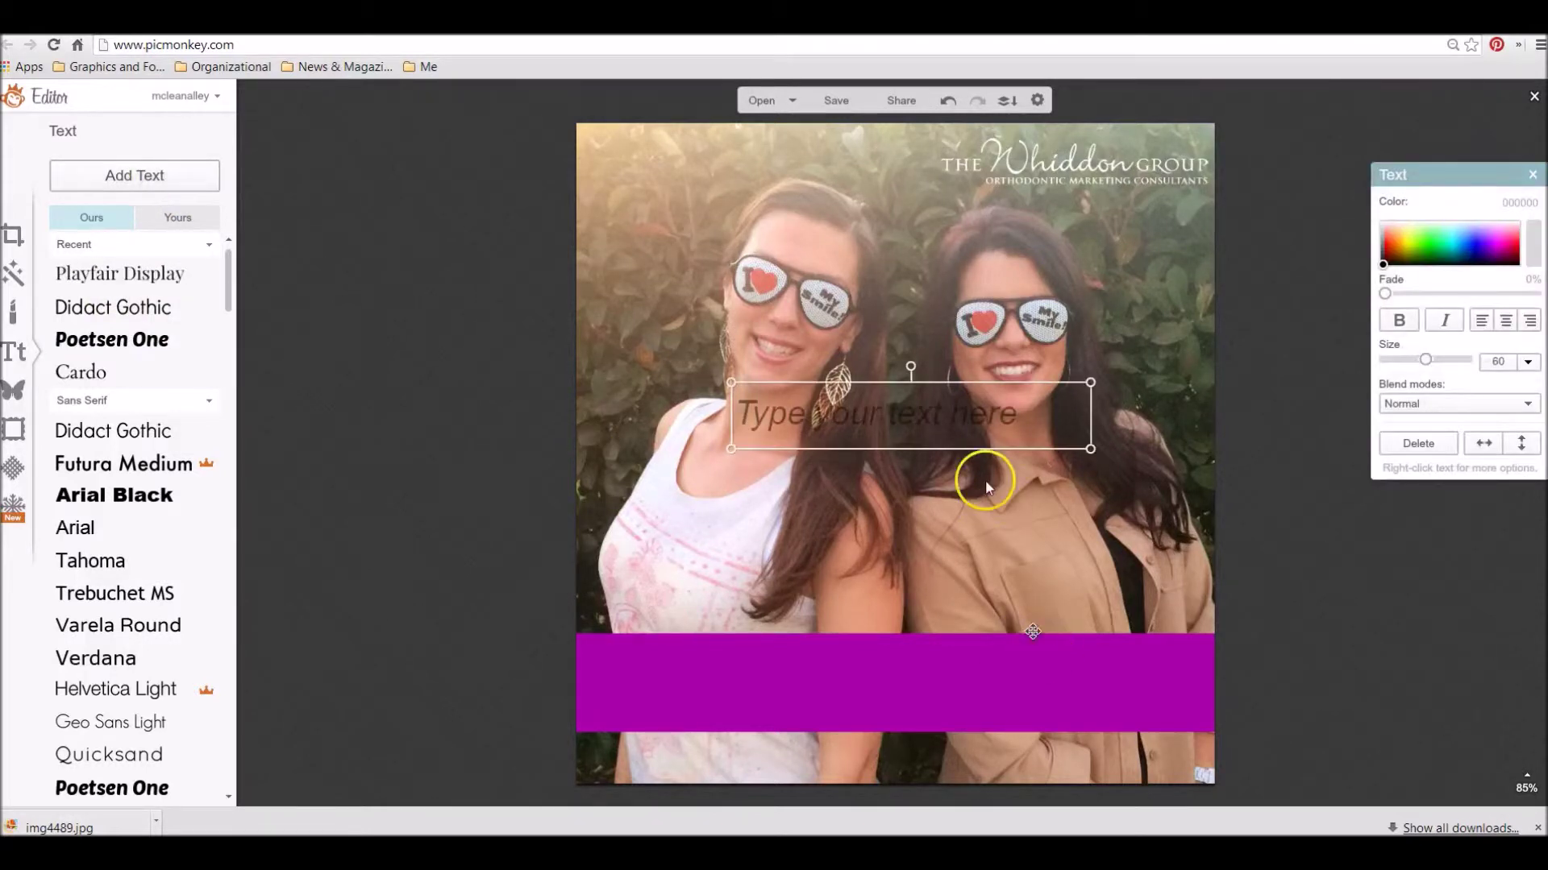
left_click_drag(963, 438, 812, 673)
left_click_drag(939, 681, 1199, 682)
left_click(1121, 671)
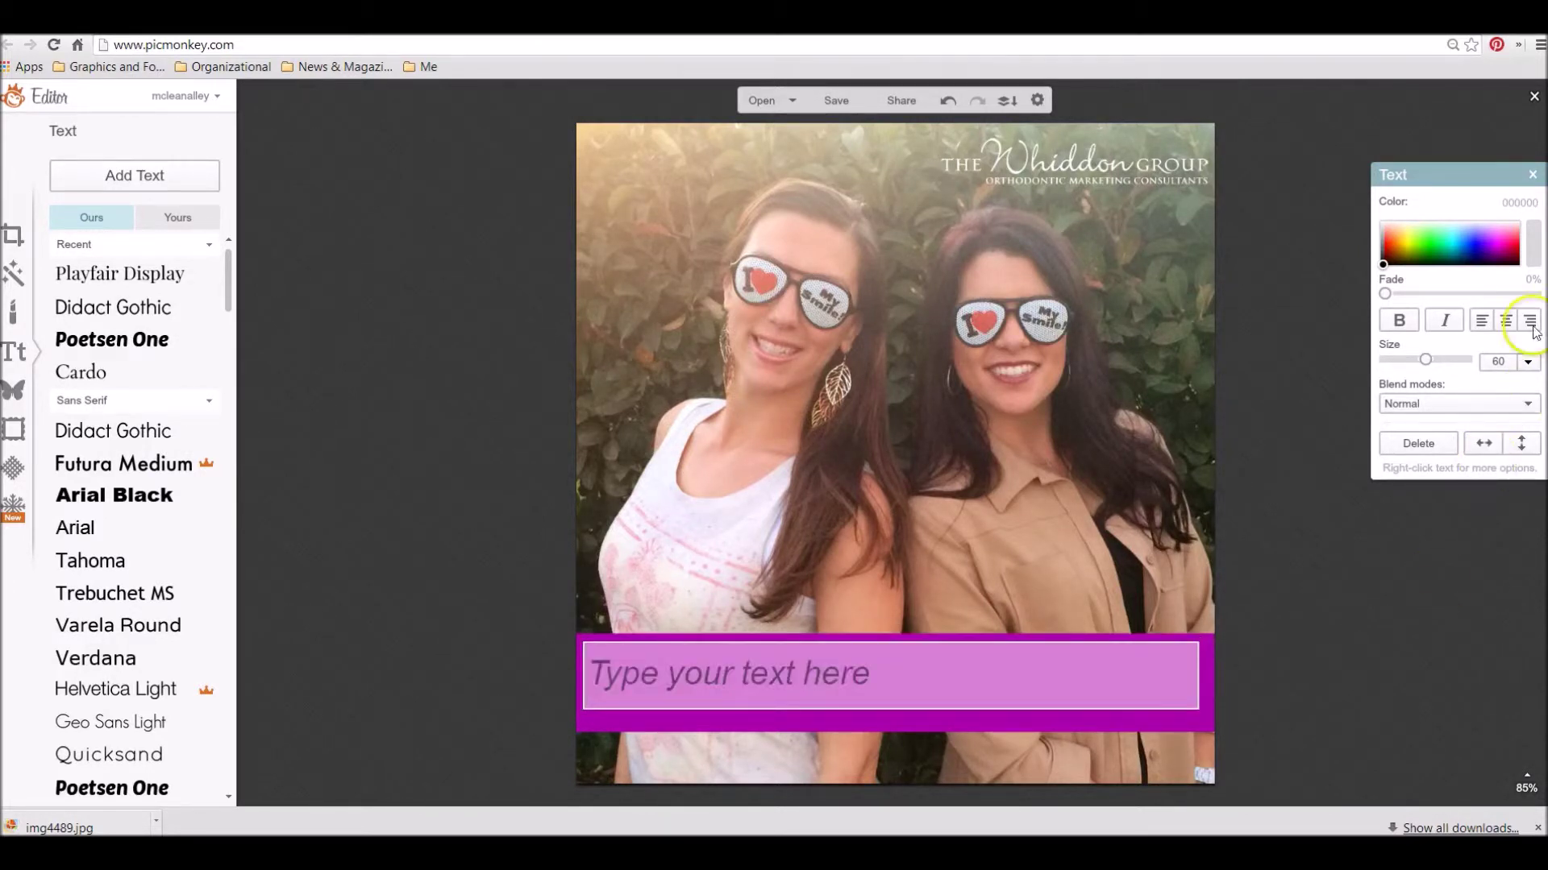
Choose a text size and type 'We LOVE our Social Simle Boxes'
left_click(1528, 363)
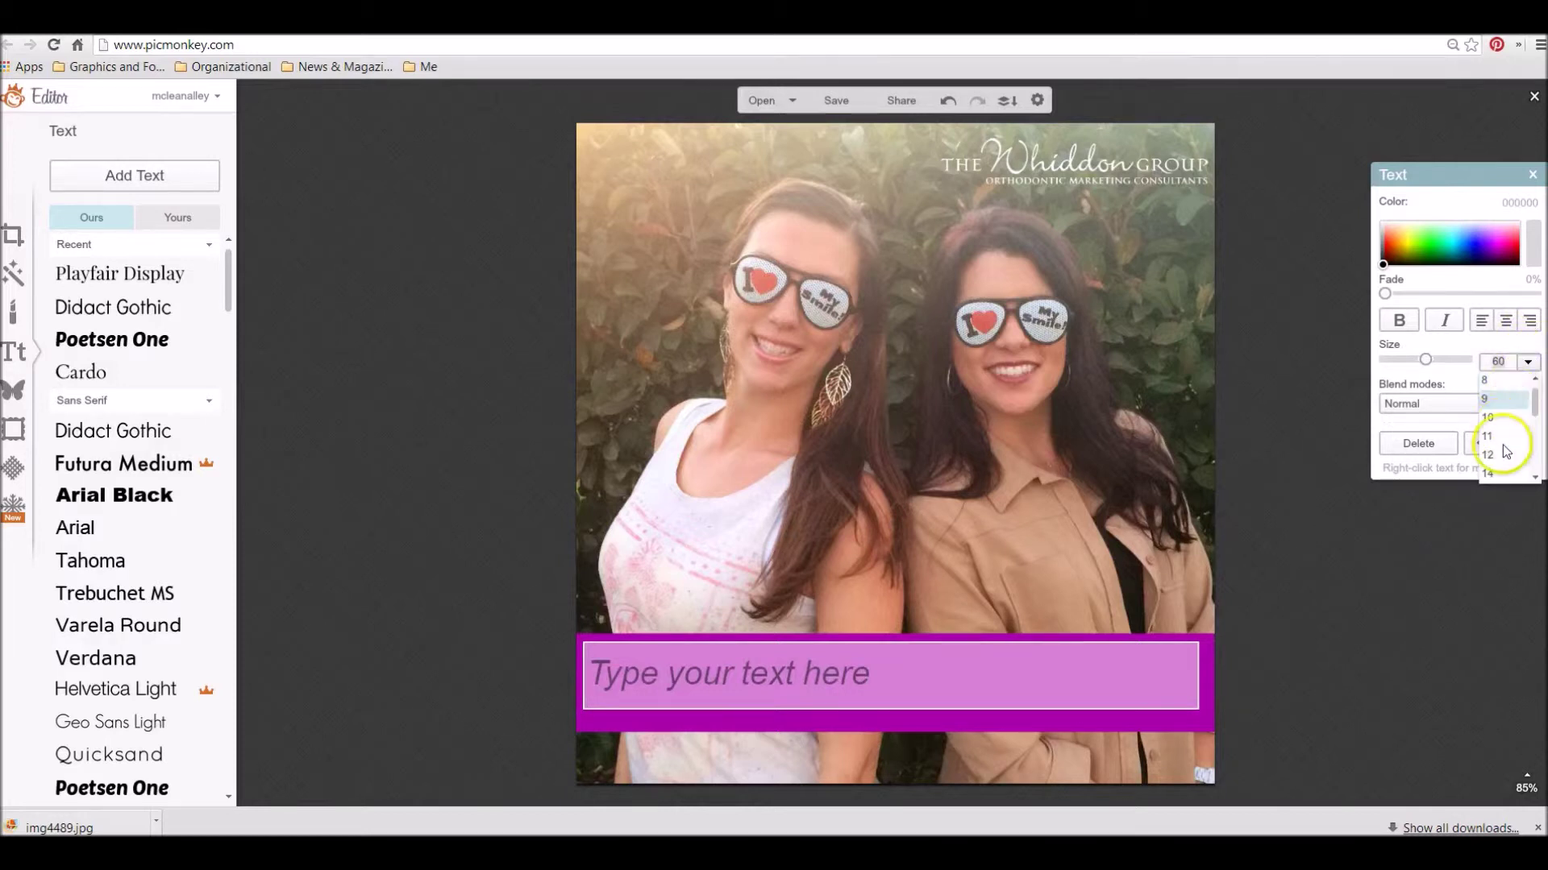
left_click(1532, 479)
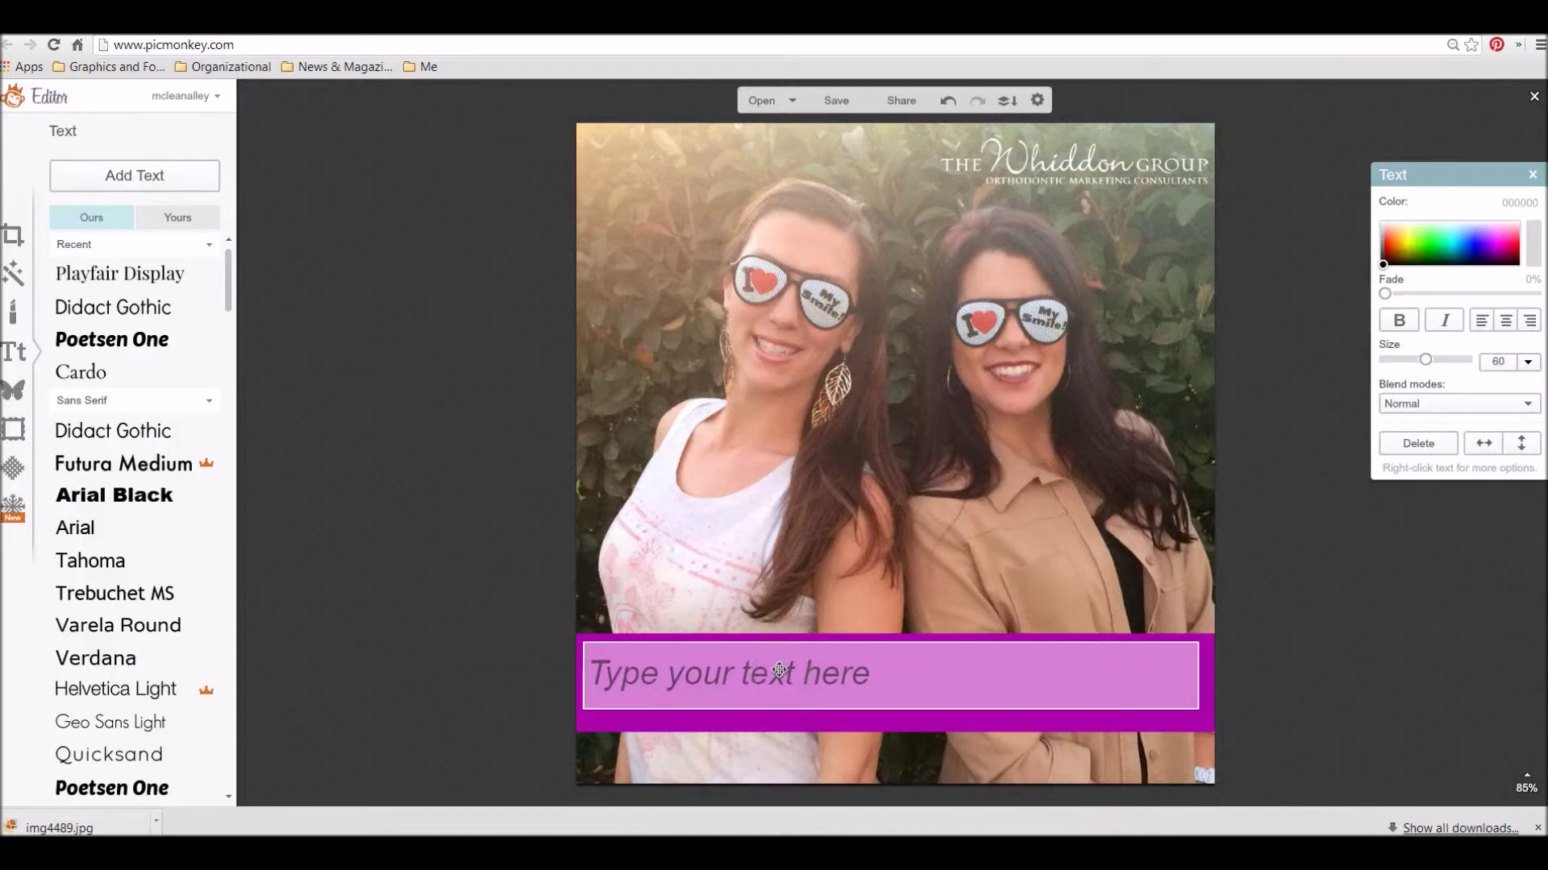
type("We")
type(" LOVE our Social")
type(" Sim")
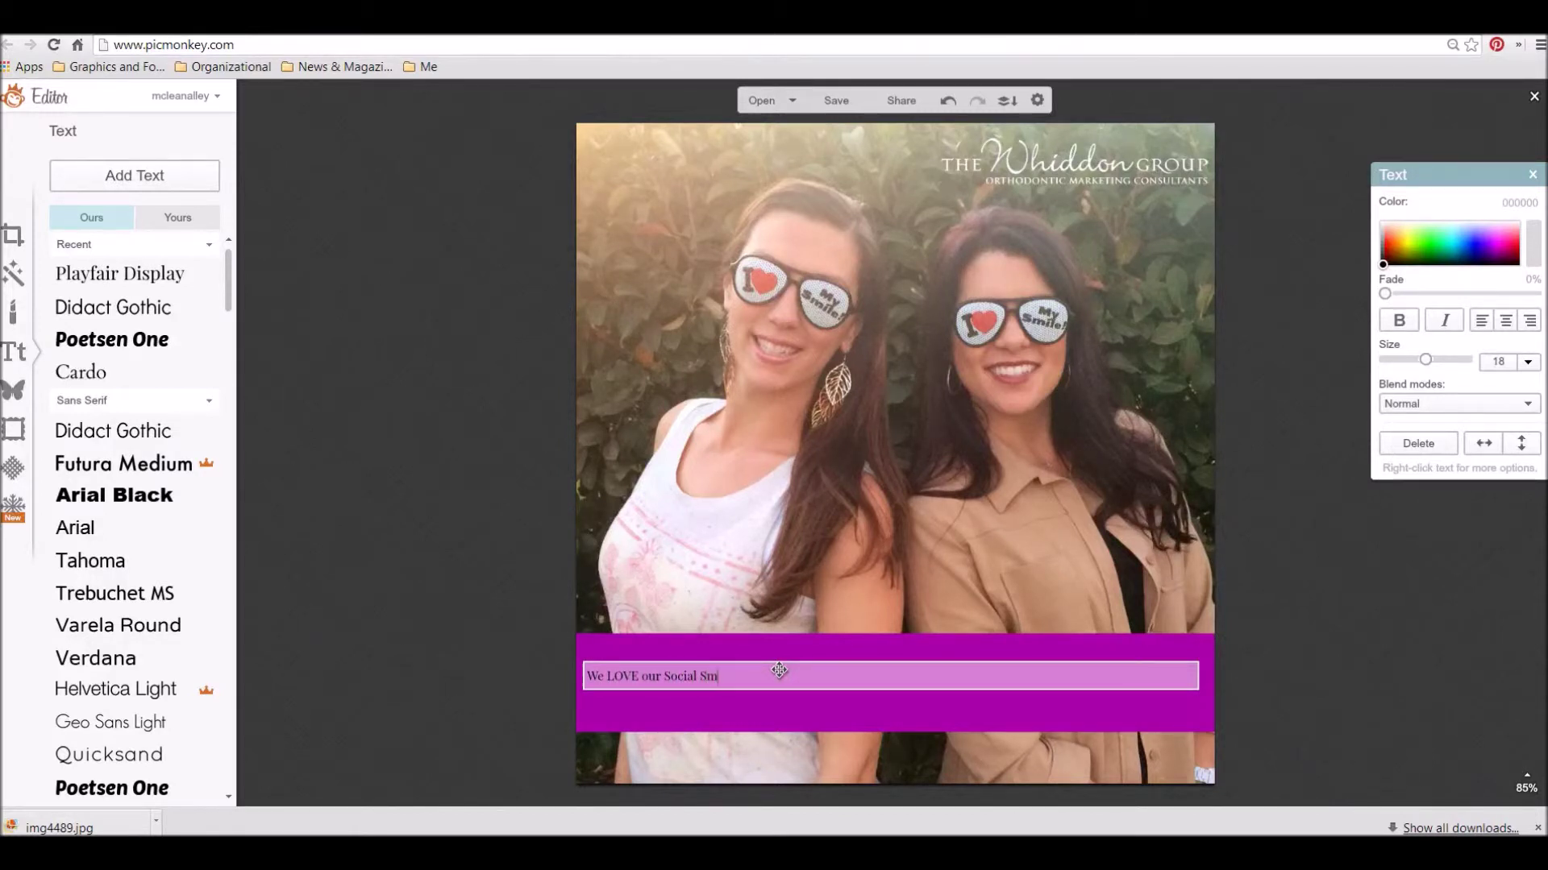
type("le Boxes!!!")
Make the caption bold, white, size 48 and centre-aligned
left_click_drag(778, 670, 553, 666)
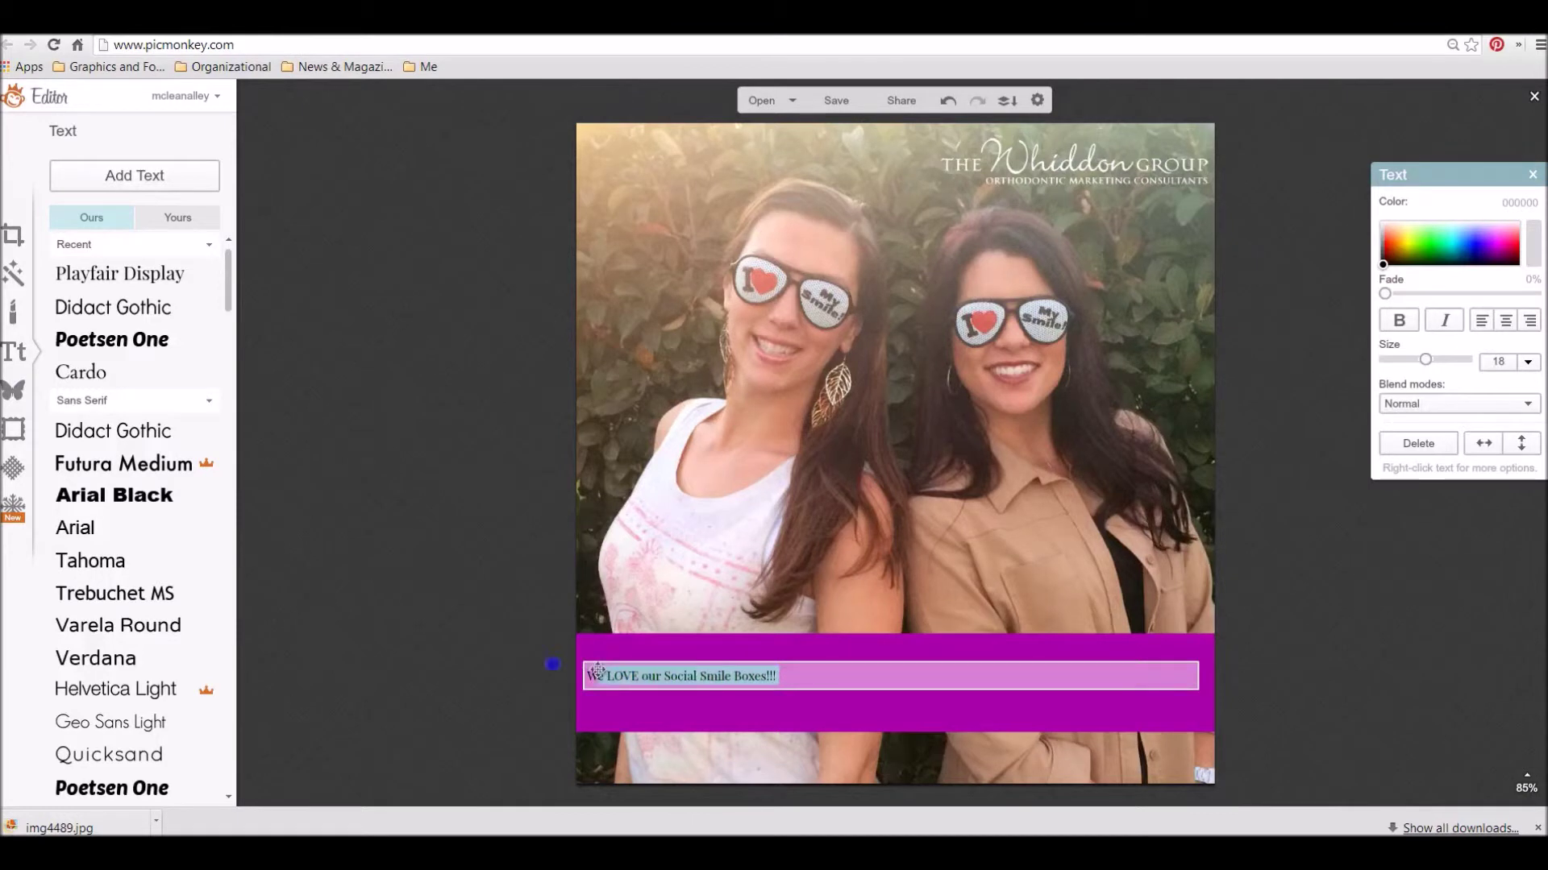
left_click(1400, 321)
left_click_drag(1383, 264, 1370, 211)
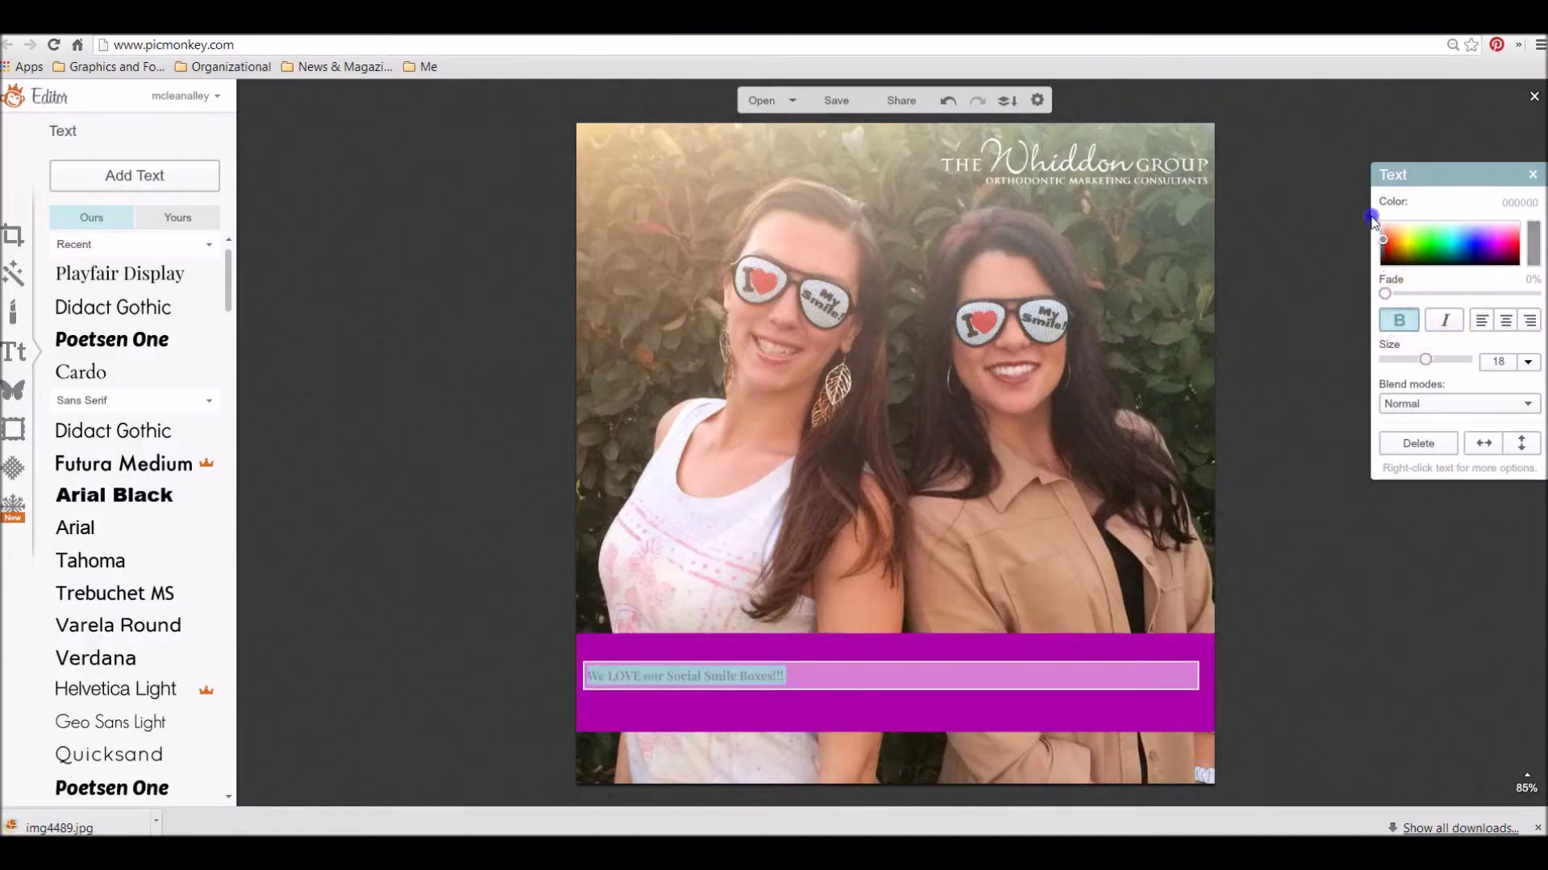
left_click(1526, 362)
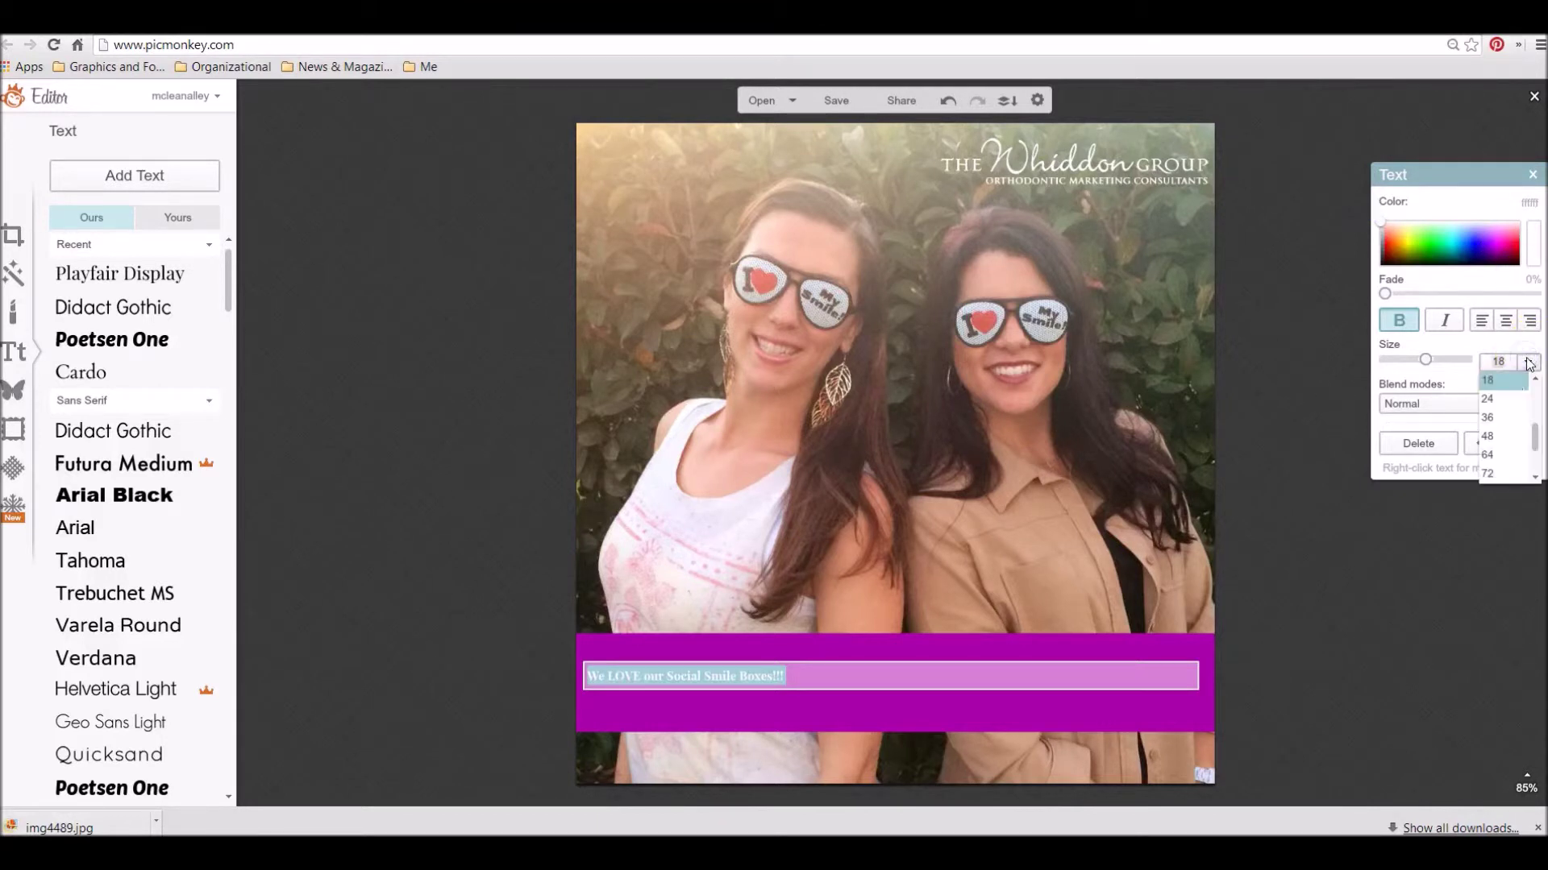
left_click(1503, 439)
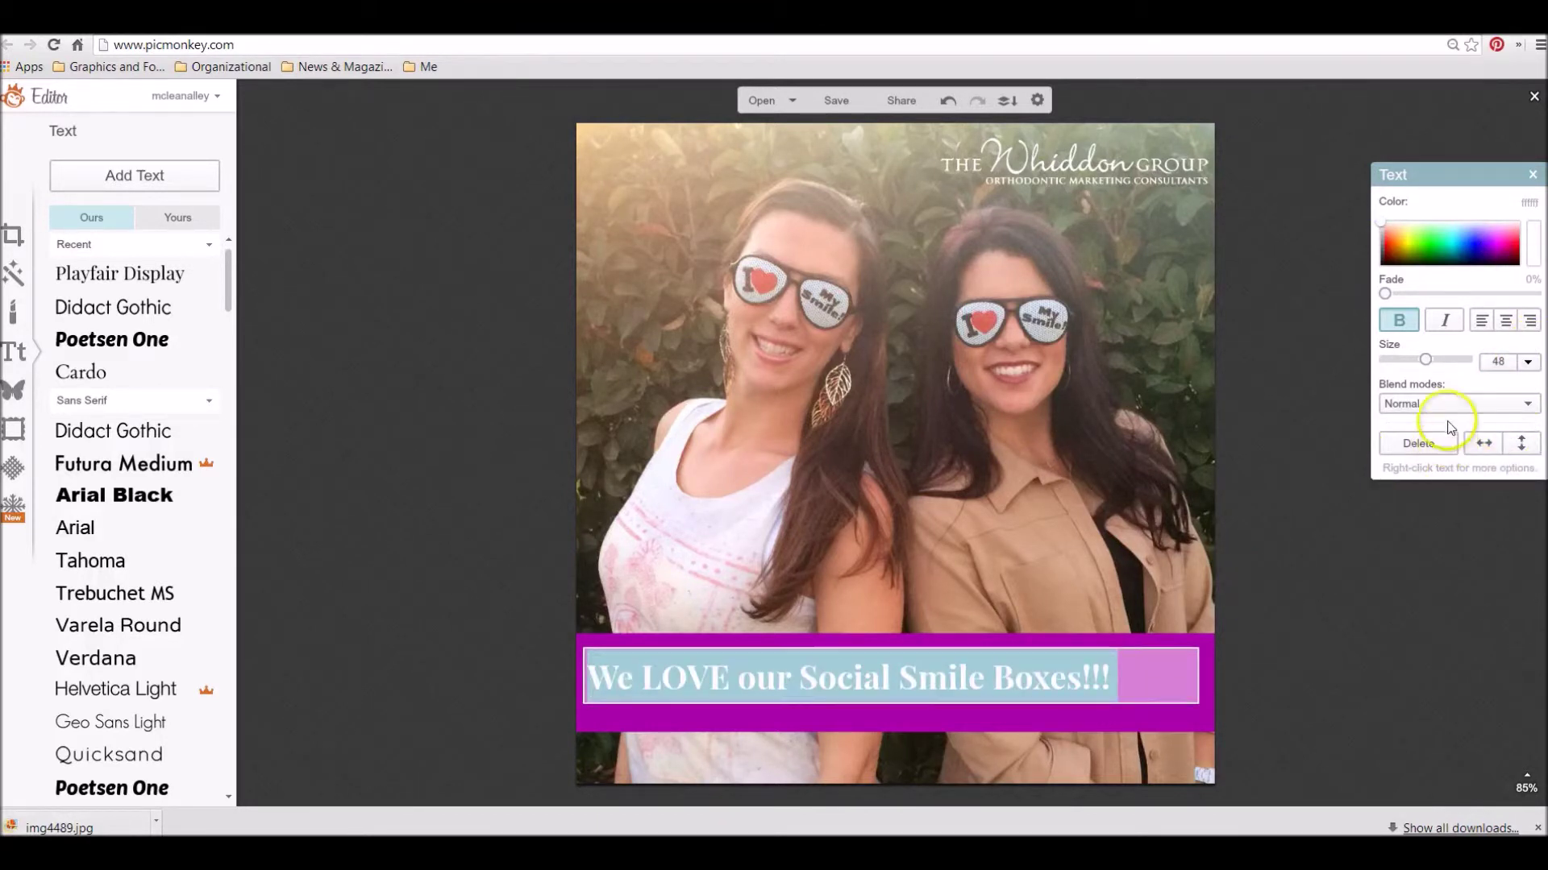
left_click(1506, 321)
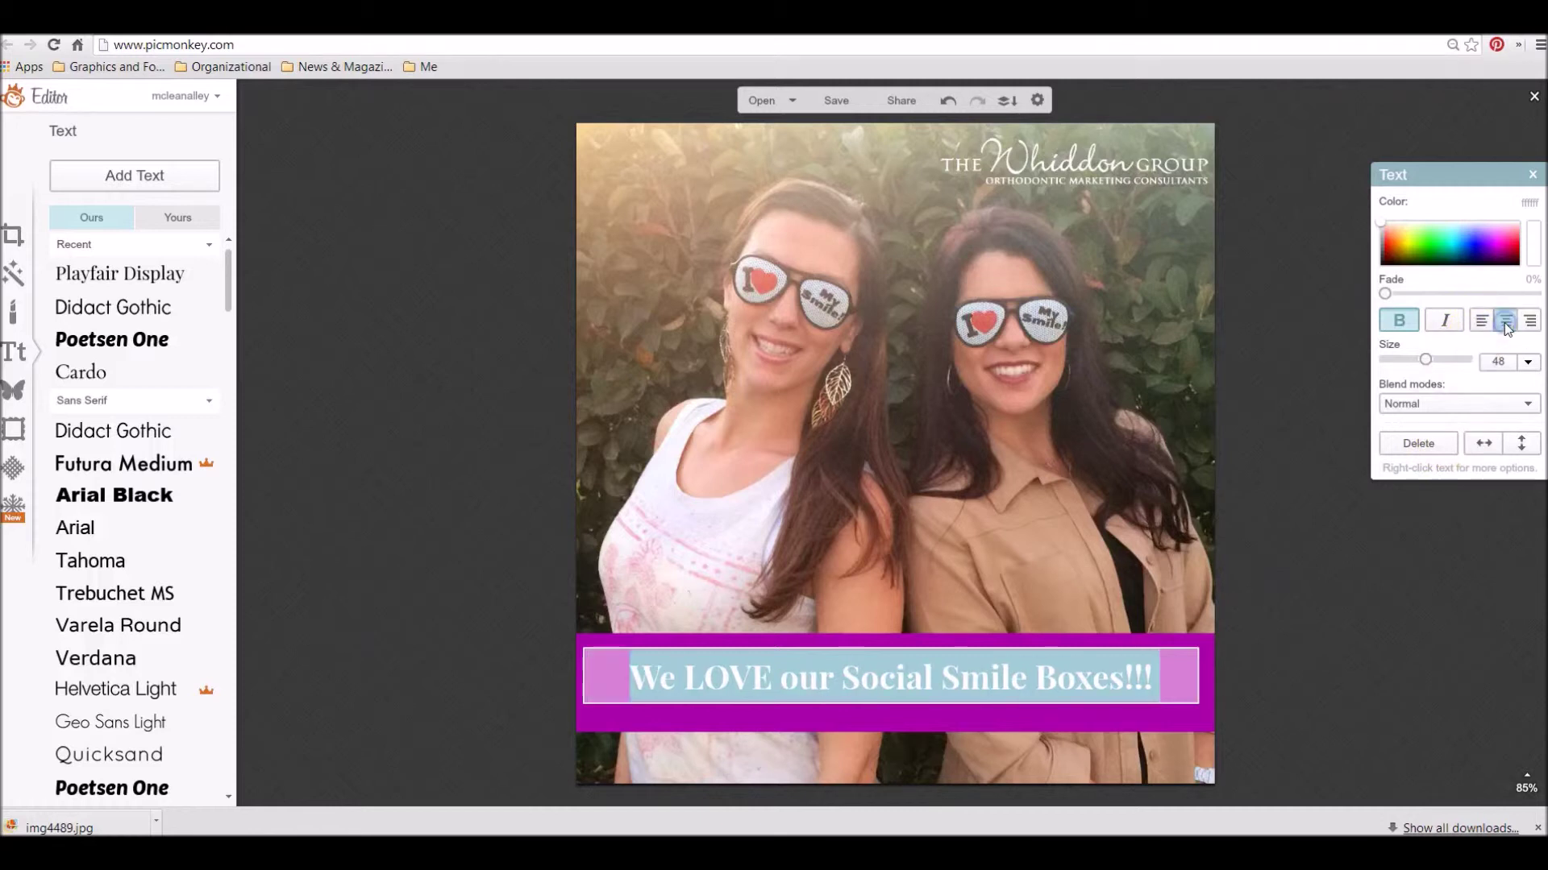
Raise the purple banner's bottom edge to shorten it
left_click(1245, 654)
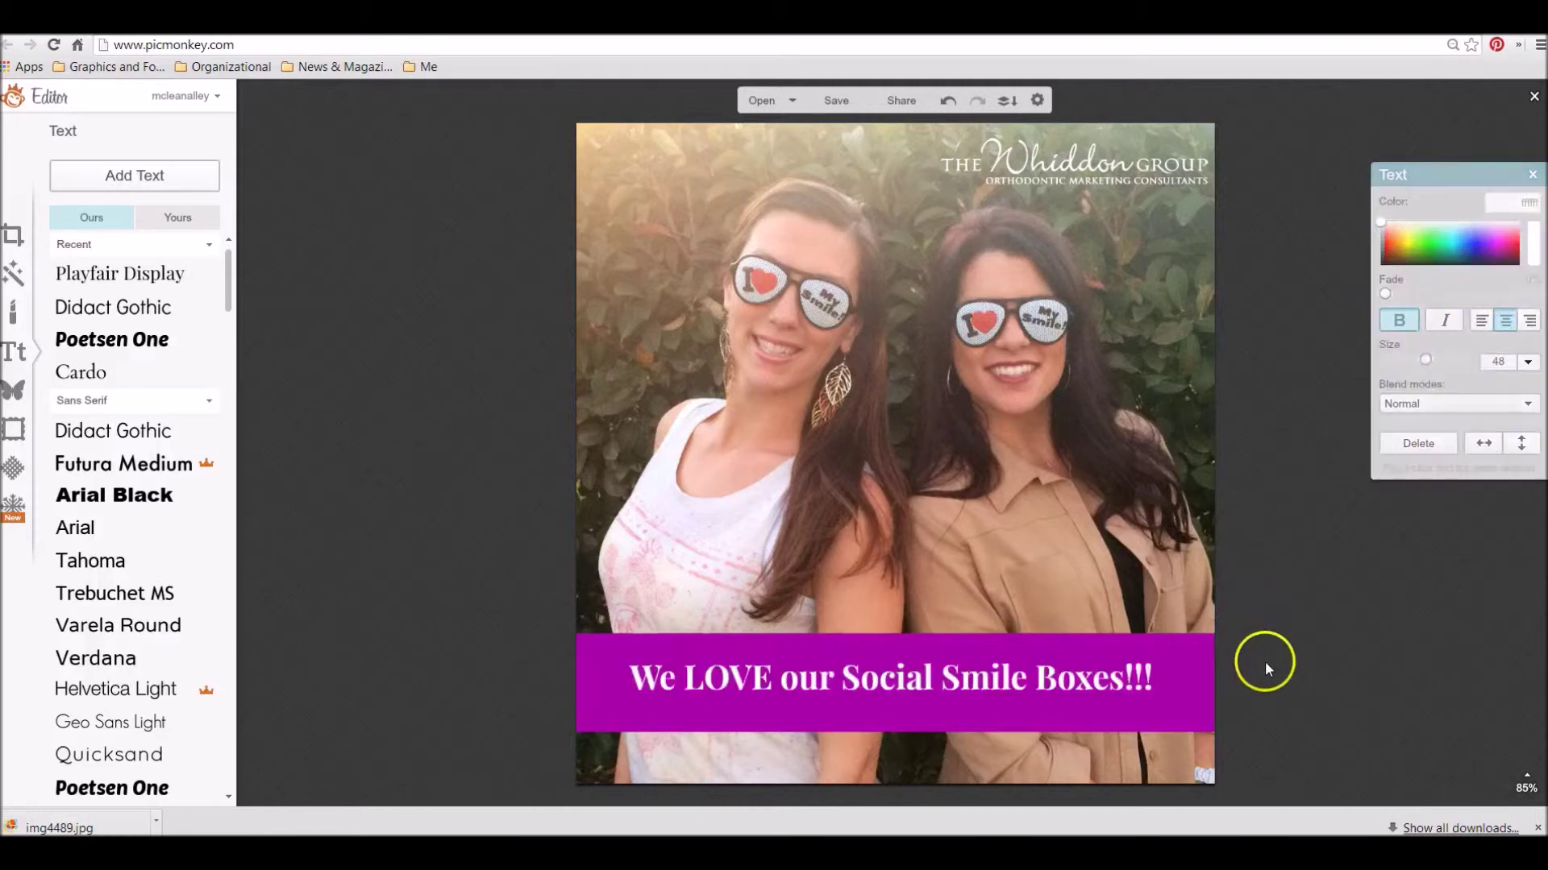
left_click(1005, 693)
left_click_drag(970, 738, 985, 704)
Thin the banner around the caption and mark a free 926 x 850 crop area
left_click_drag(994, 634, 1000, 649)
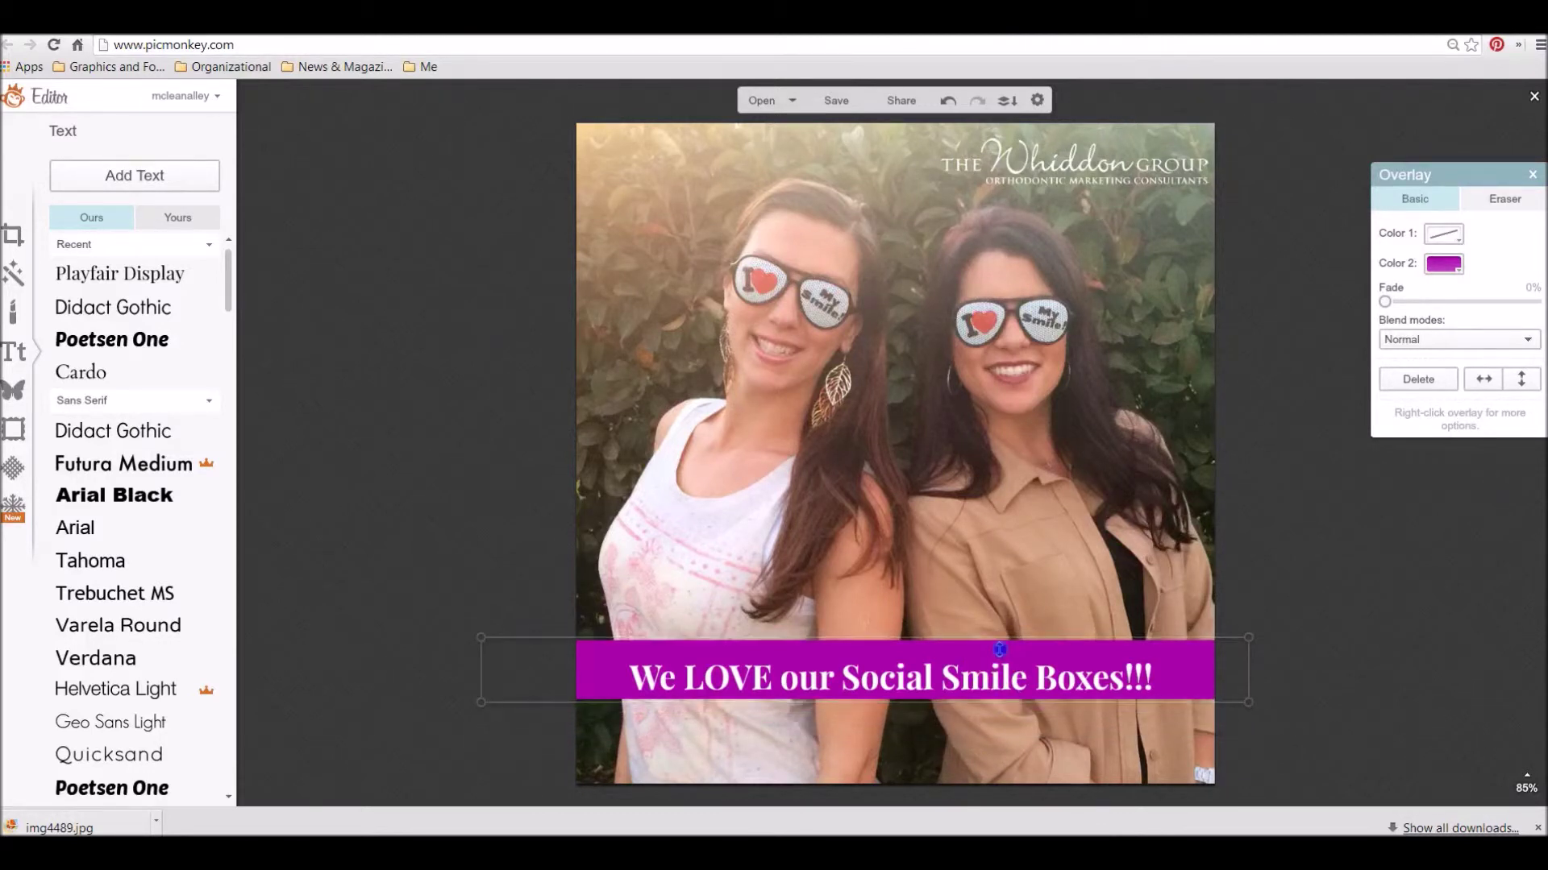
left_click(1306, 654)
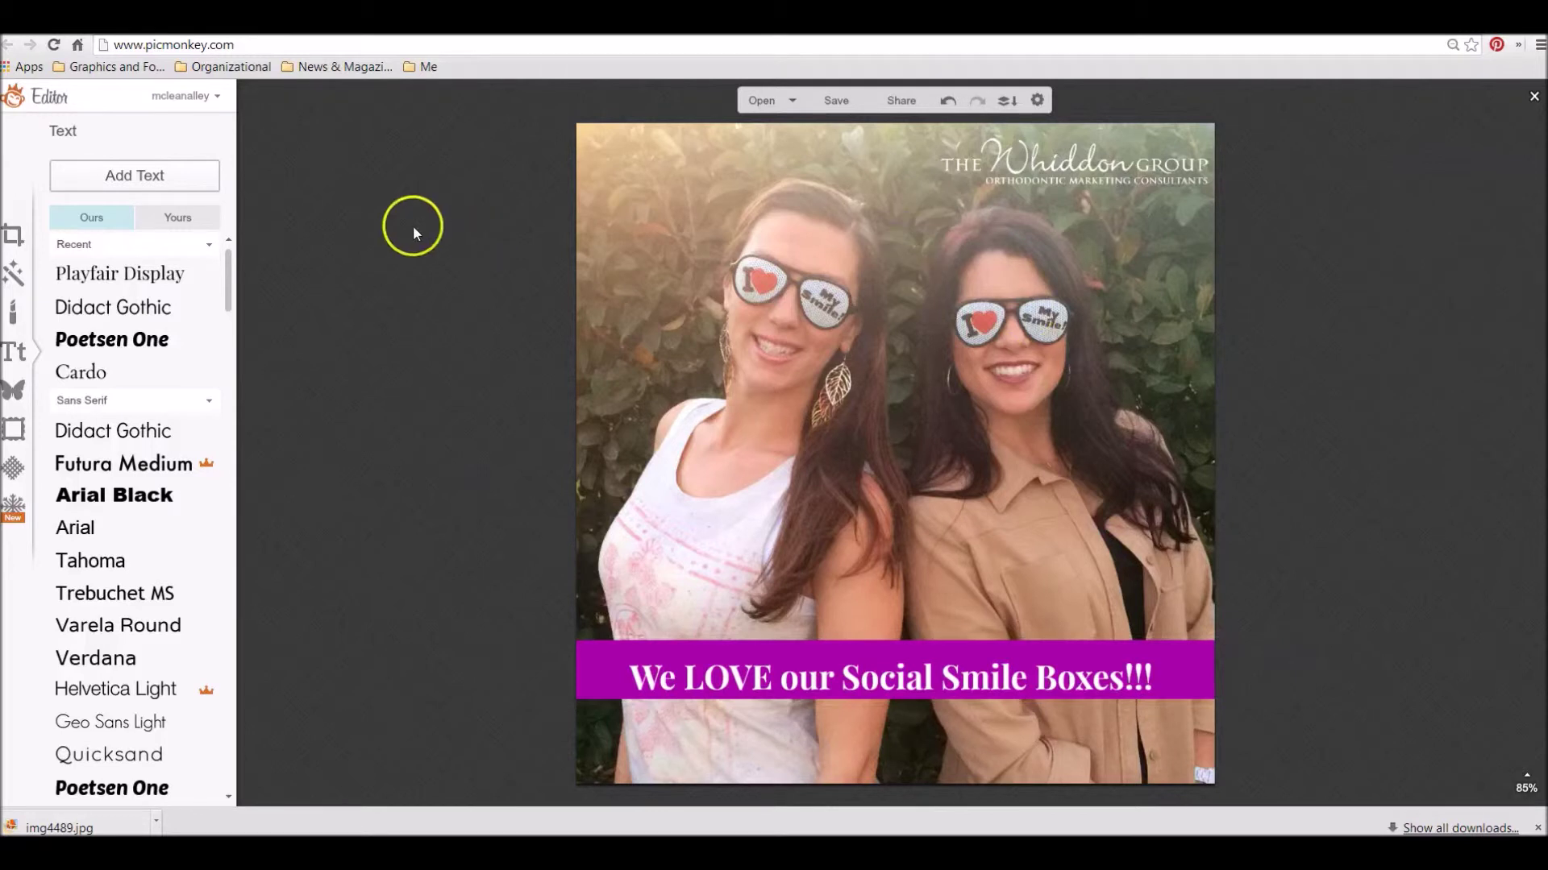
left_click(13, 236)
left_click(73, 227)
left_click_drag(679, 234, 577, 123)
left_click_drag(1113, 678, 1233, 706)
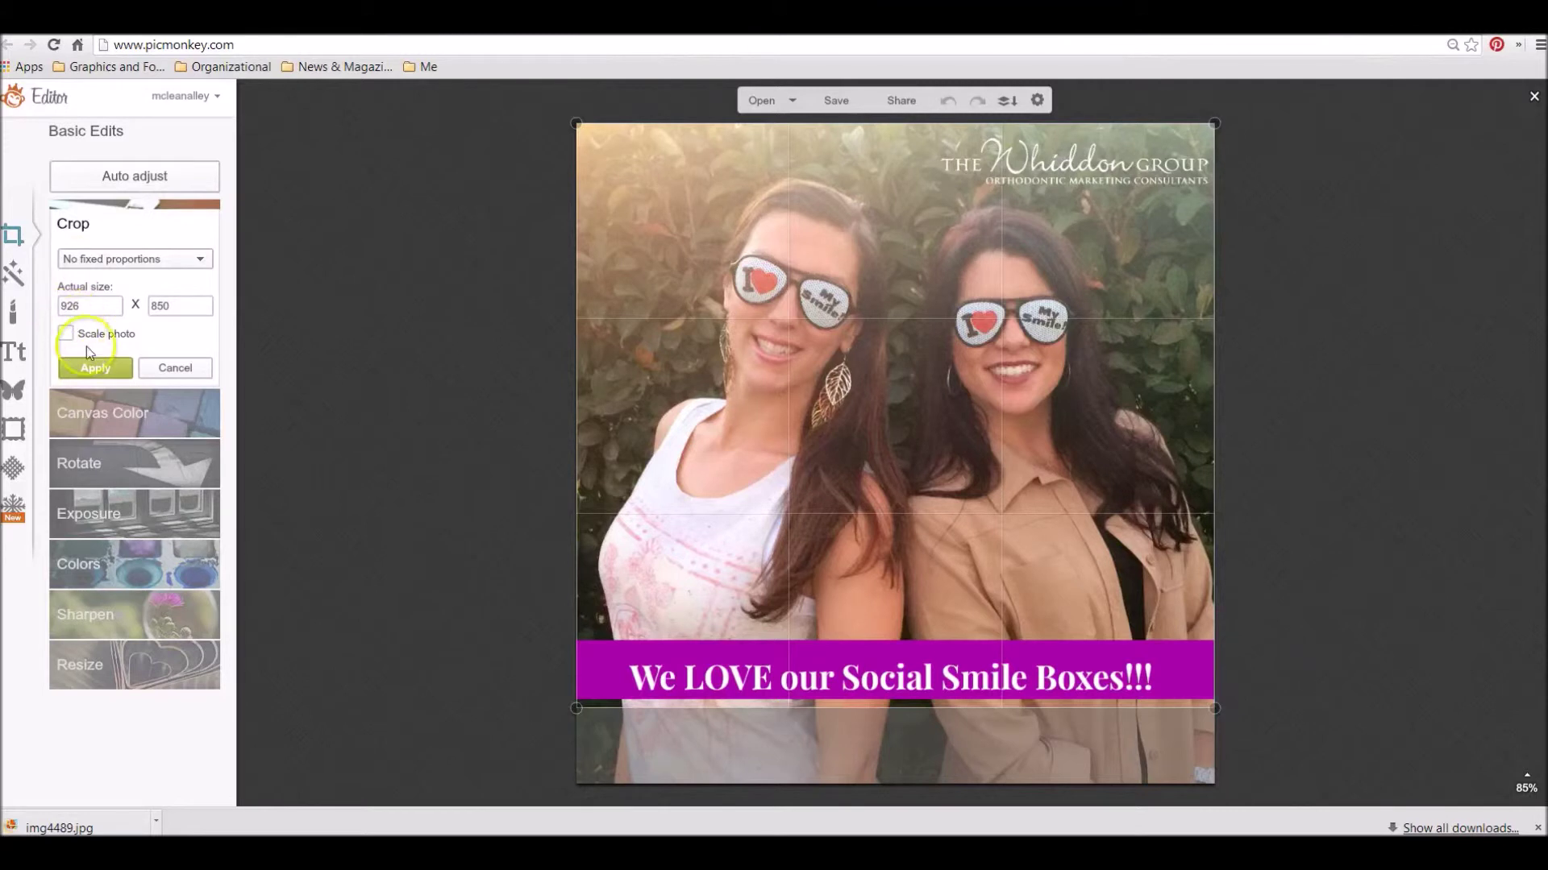
Apply the 926 x 850 crop and bring up the save page
left_click(93, 368)
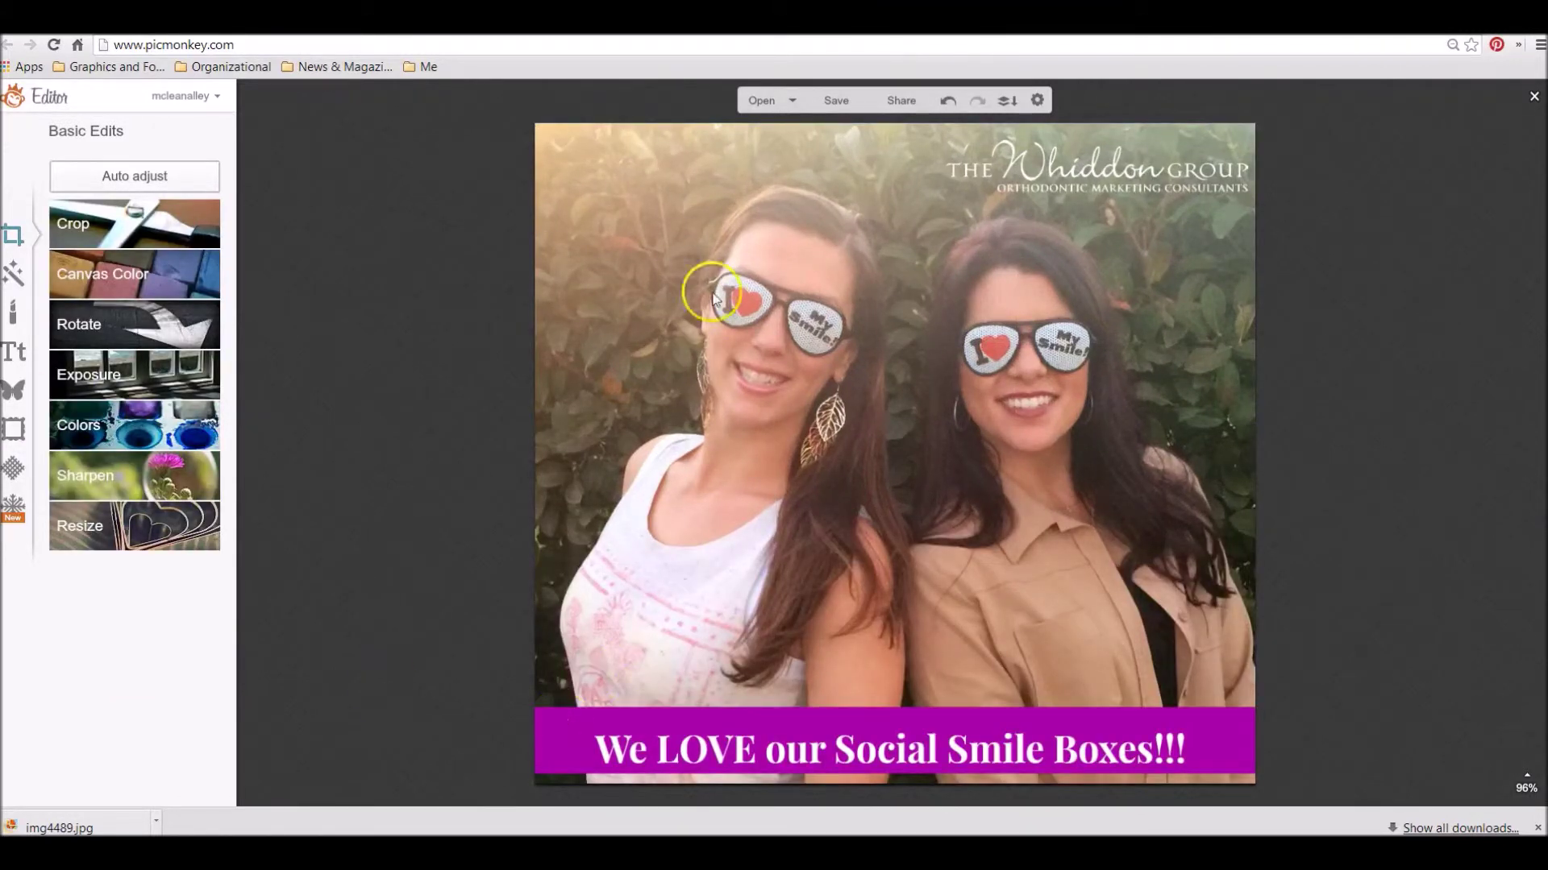
left_click(838, 100)
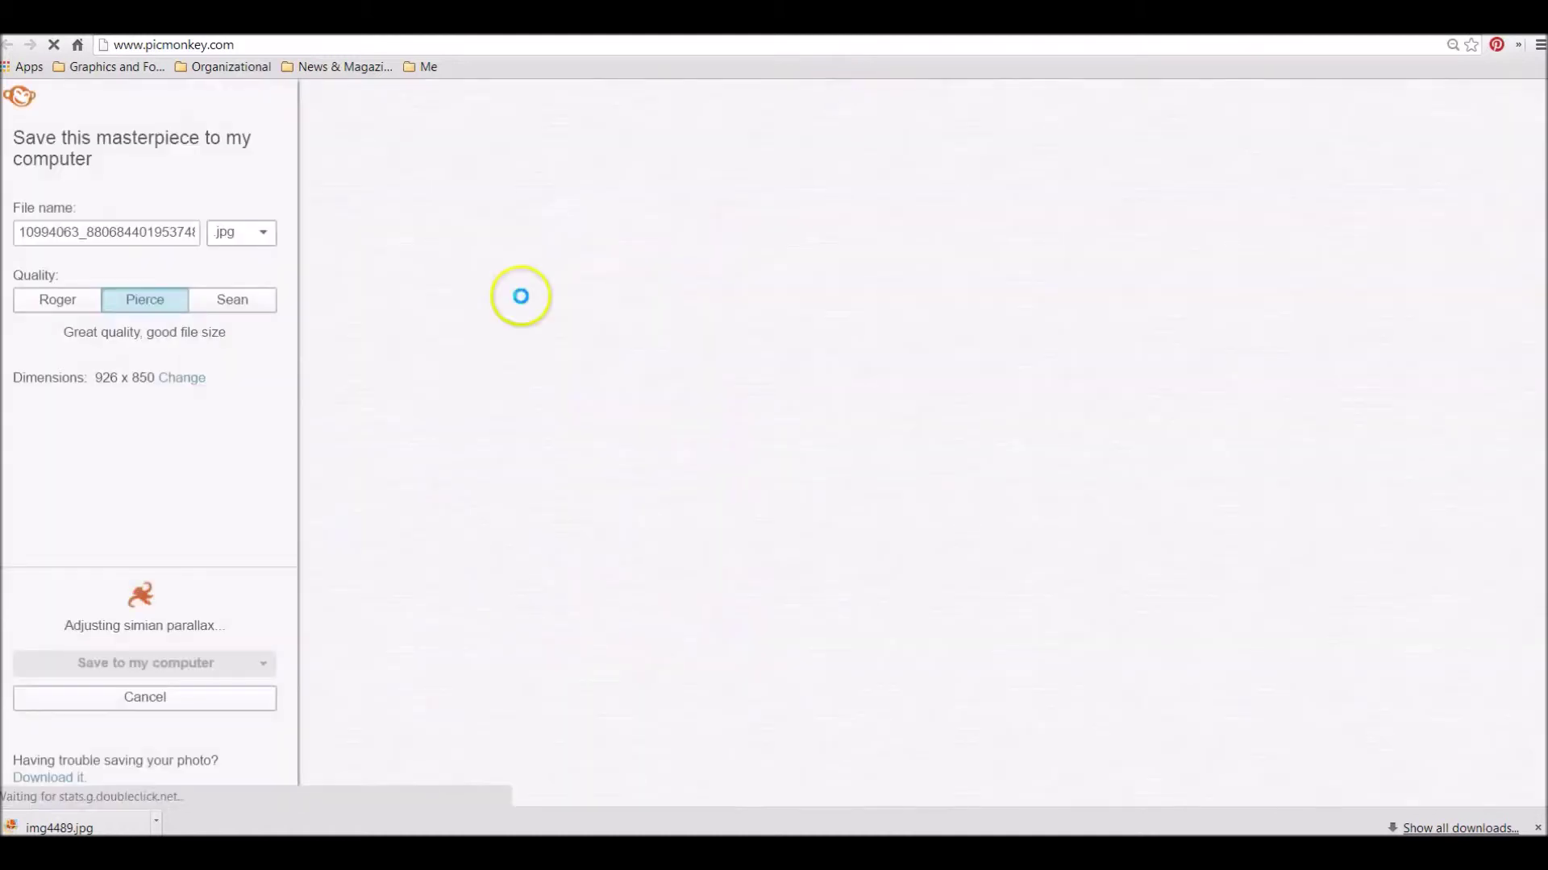
Save the photo to the computer as jpg 'smiles _smilebox_teeth'
left_click(167, 234)
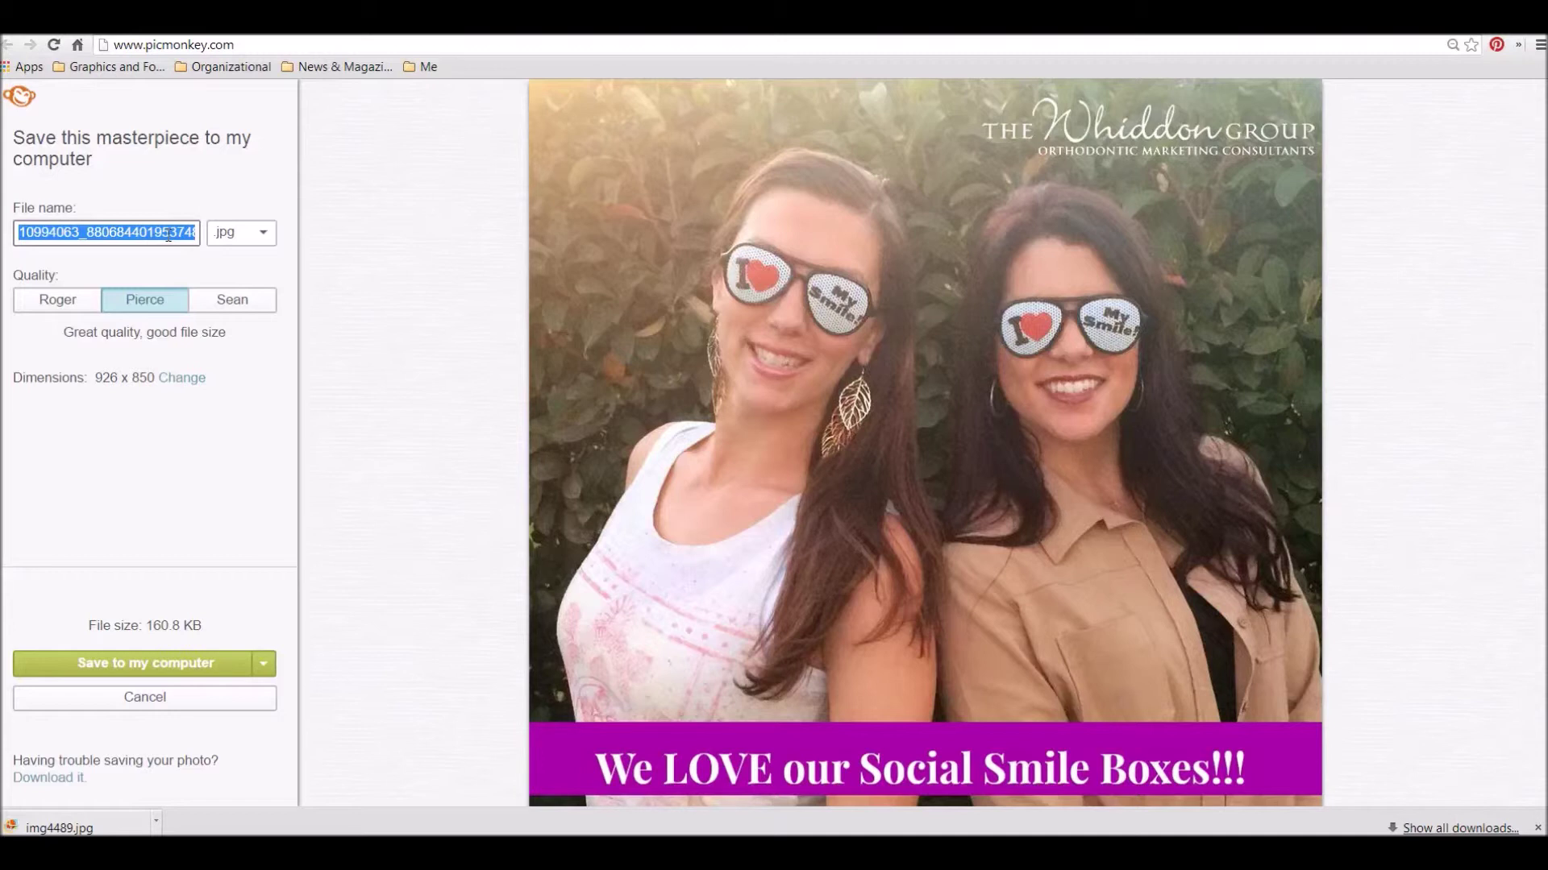
type("smiles")
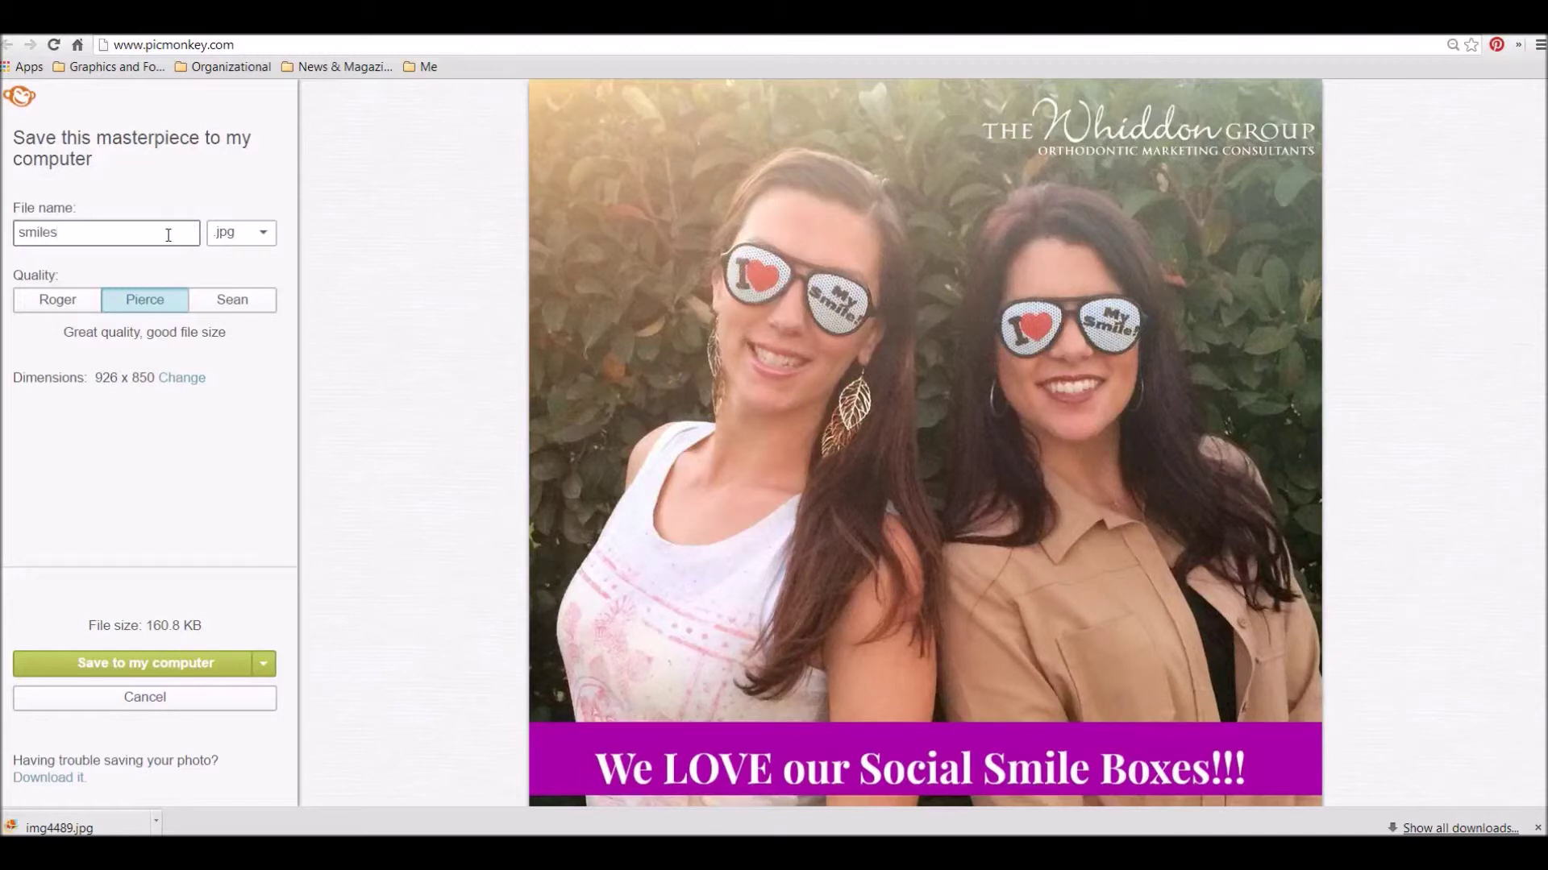
type(" _smilebox_teeth")
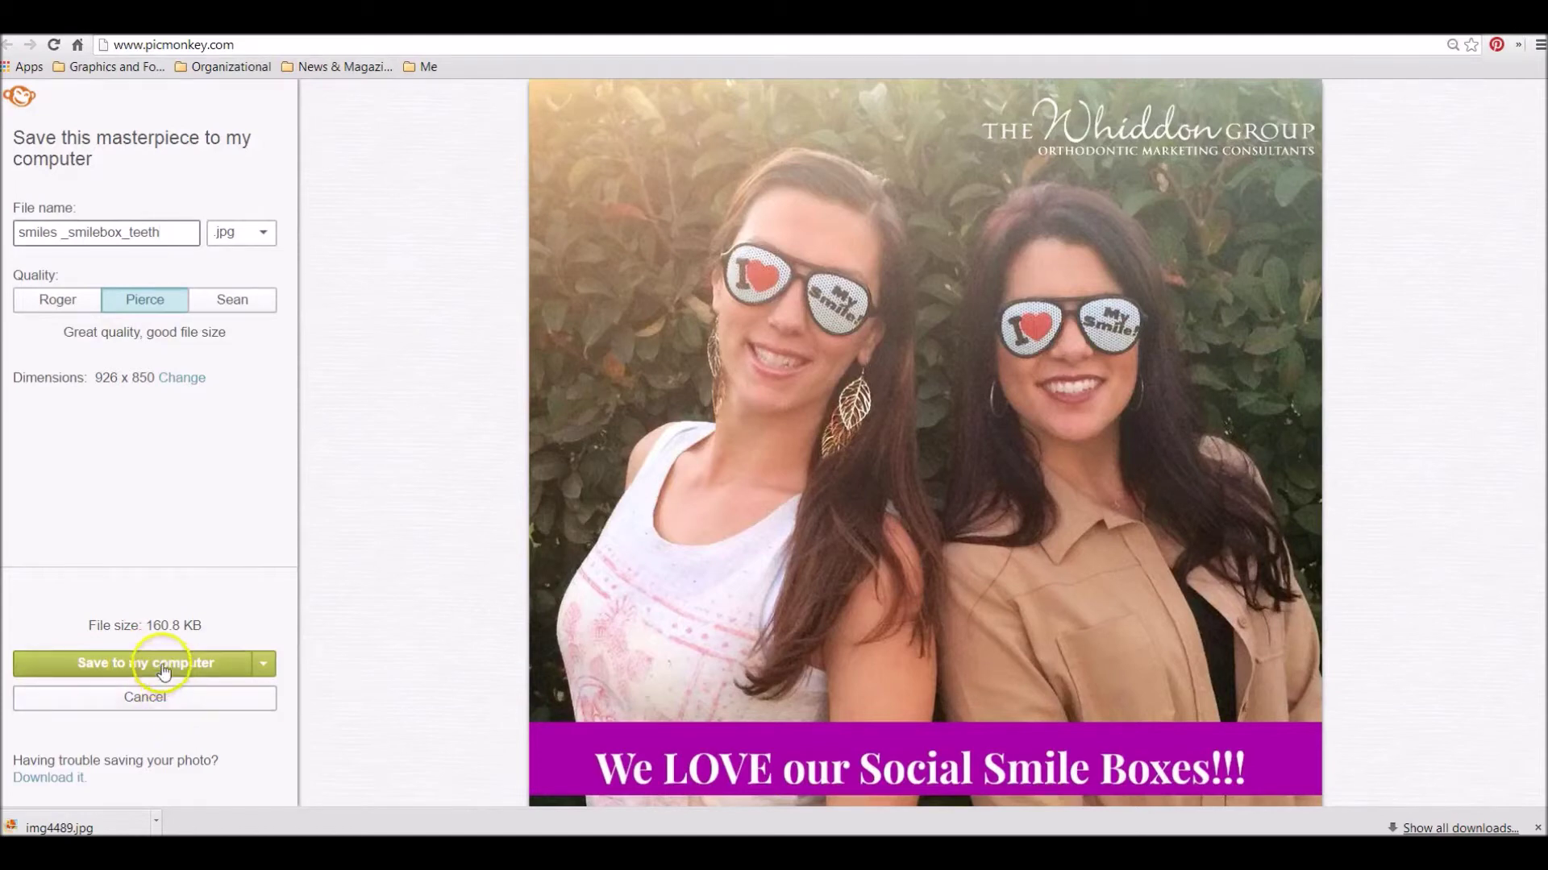
left_click(156, 693)
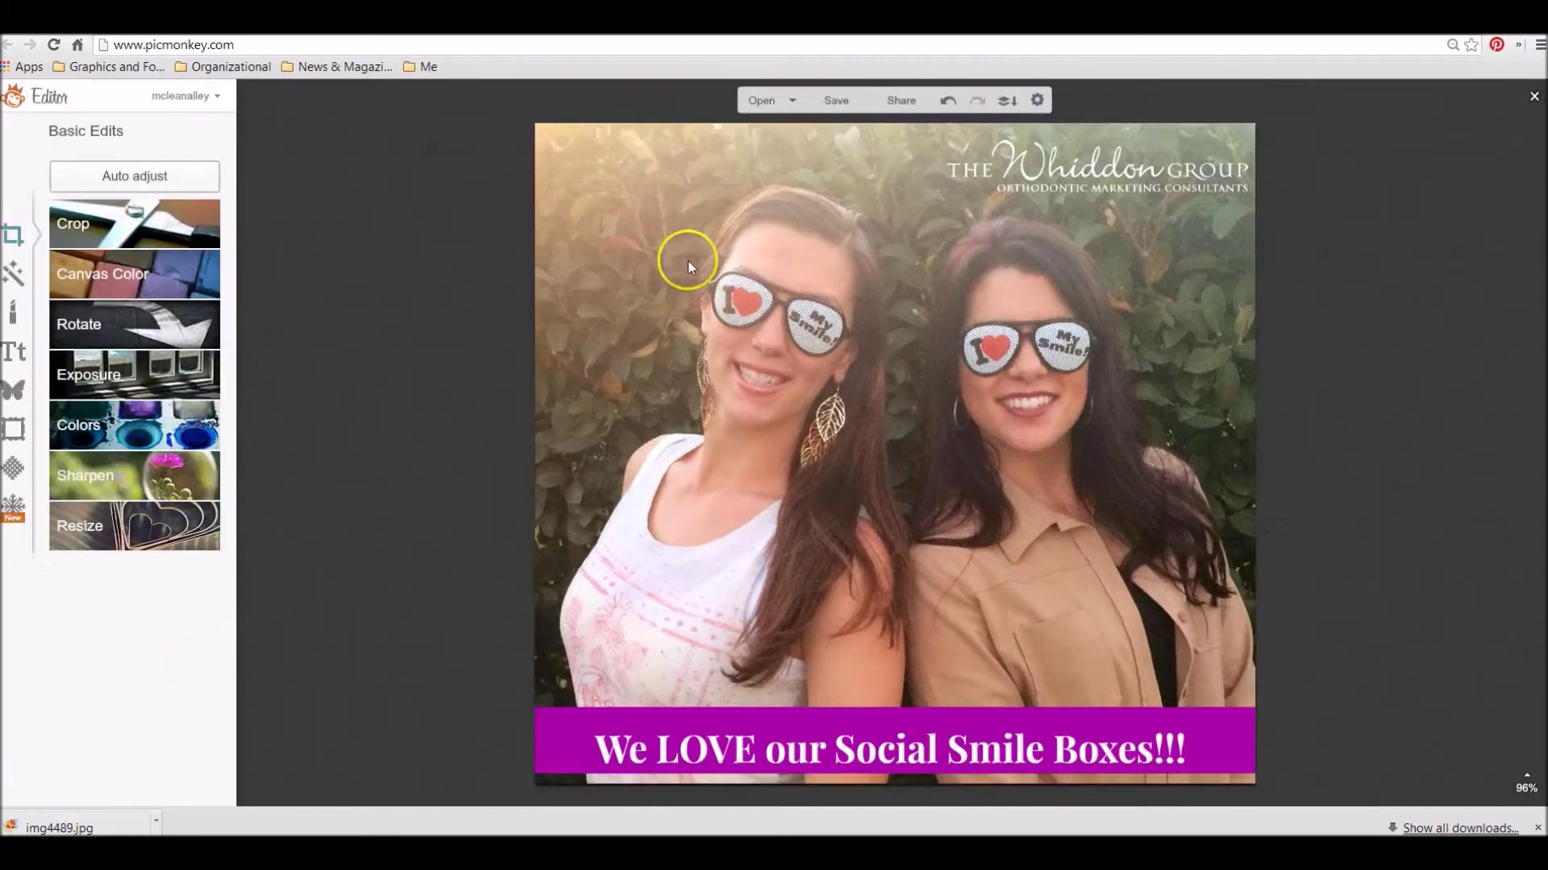
Bring up the Share page and try, then deselect, the Pinterest destination
left_click(898, 102)
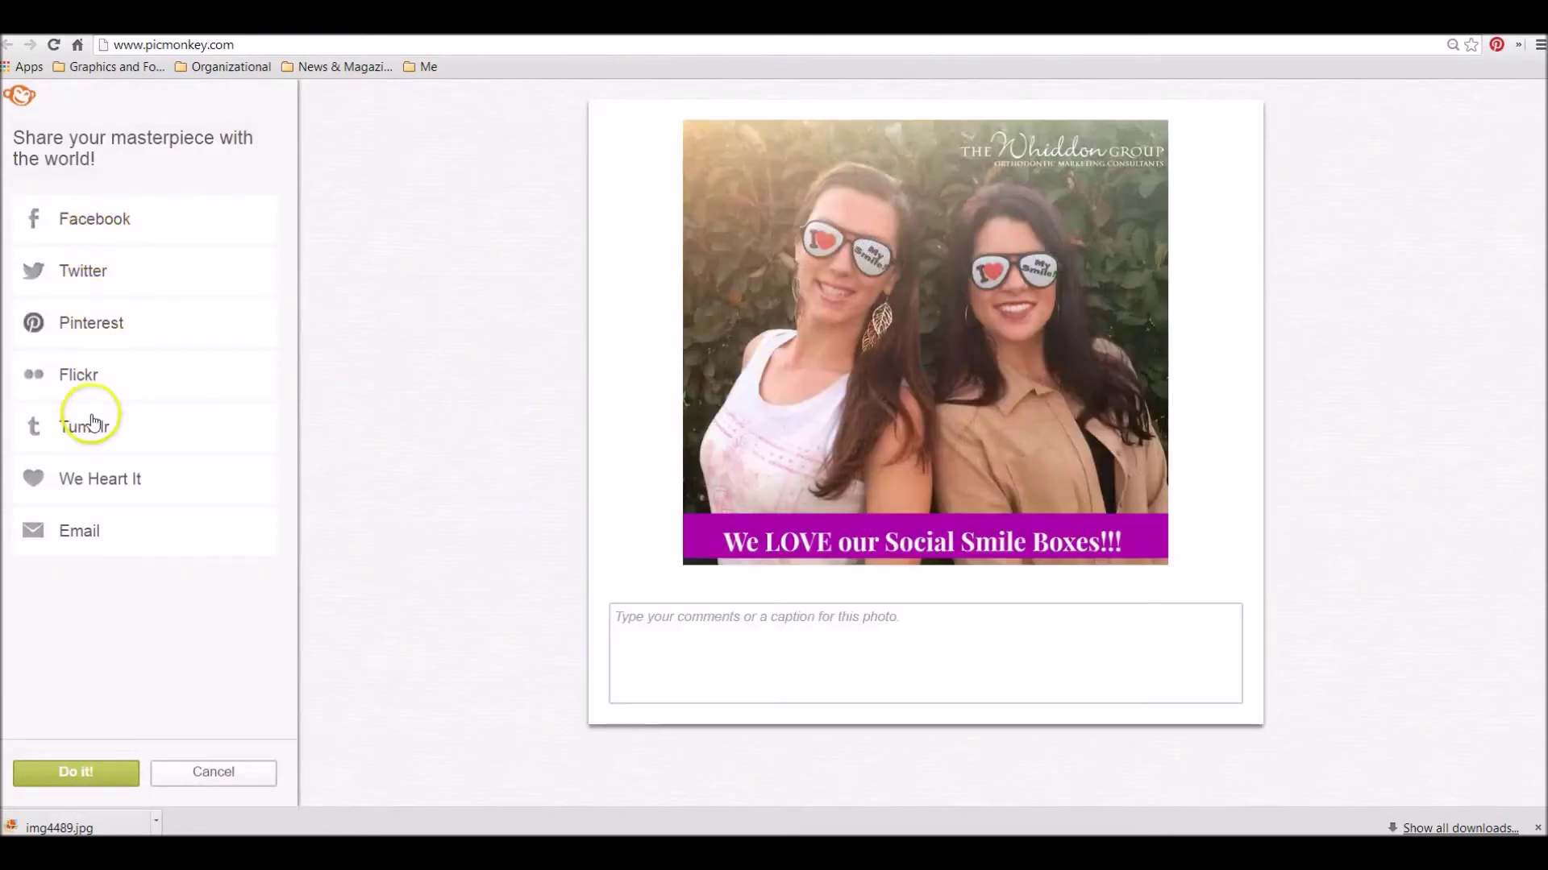
left_click(678, 633)
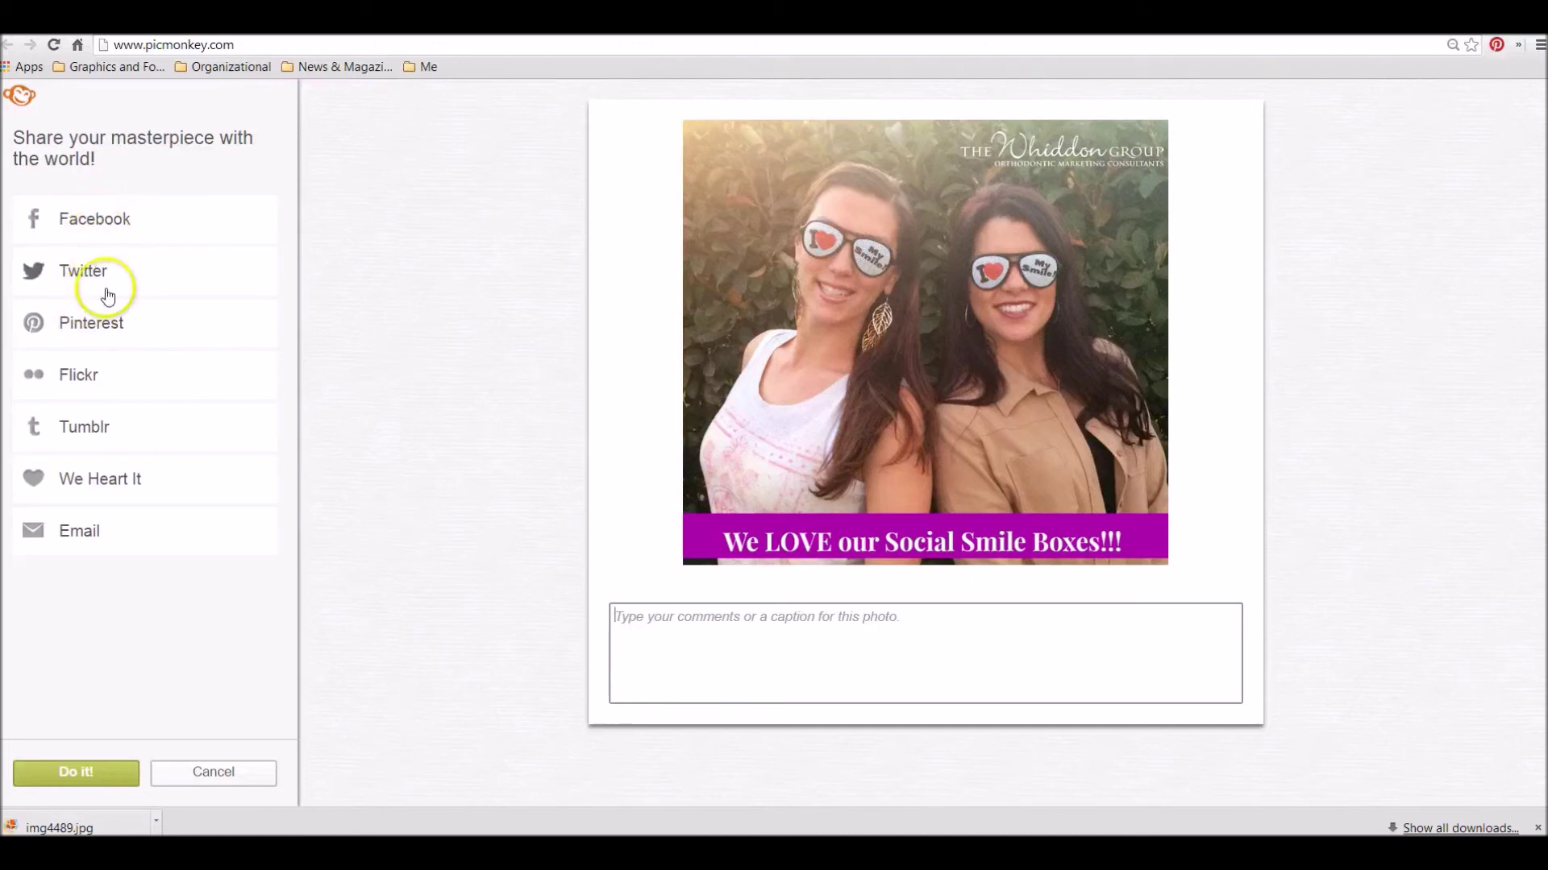
left_click(91, 326)
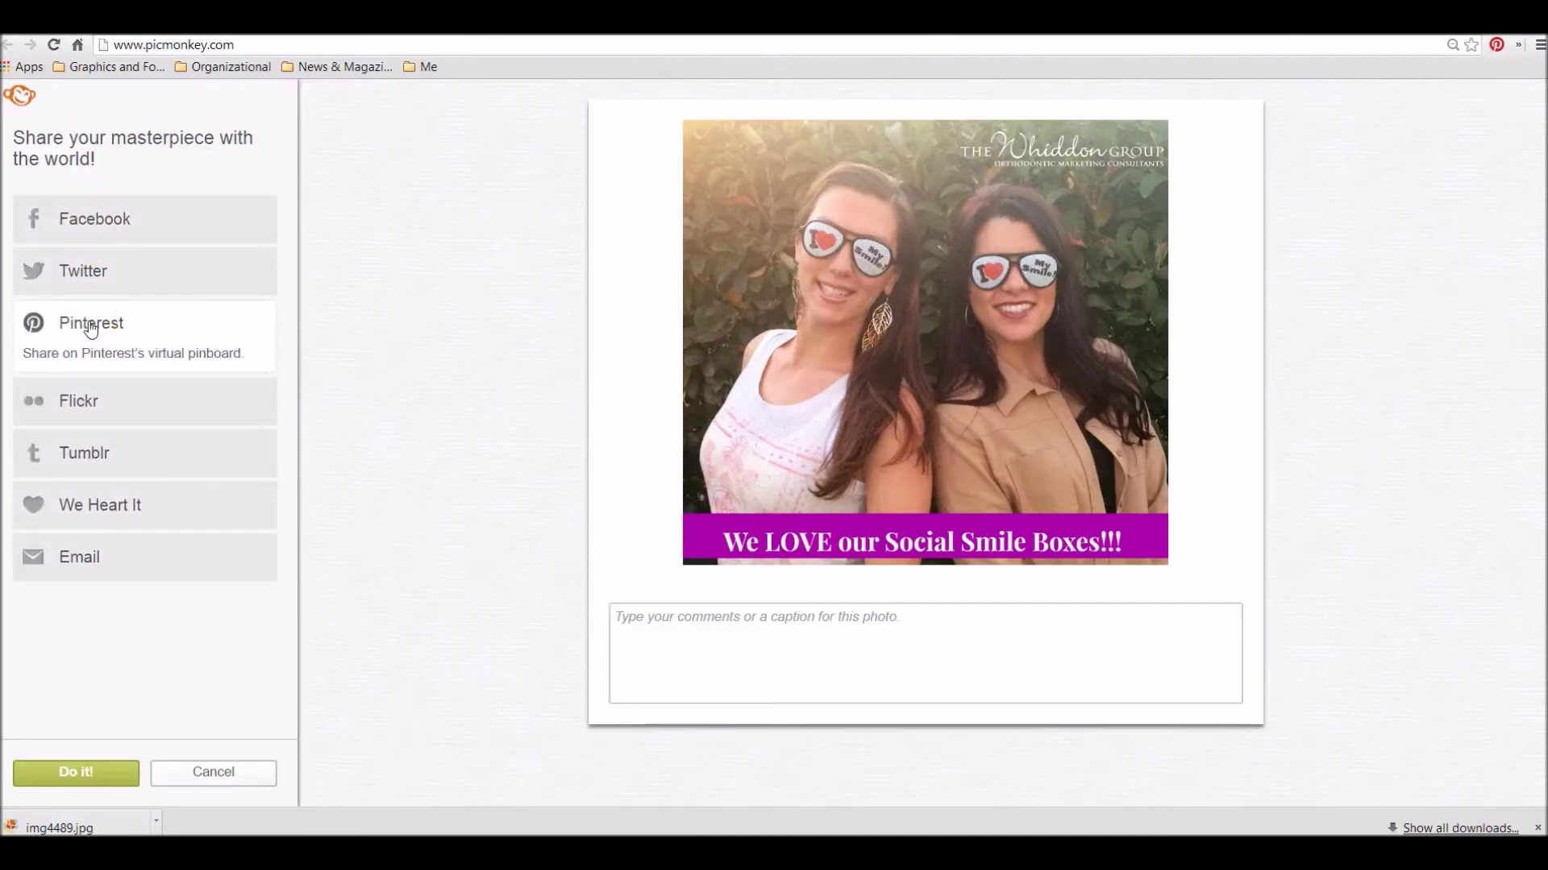
left_click(91, 326)
left_click(95, 271)
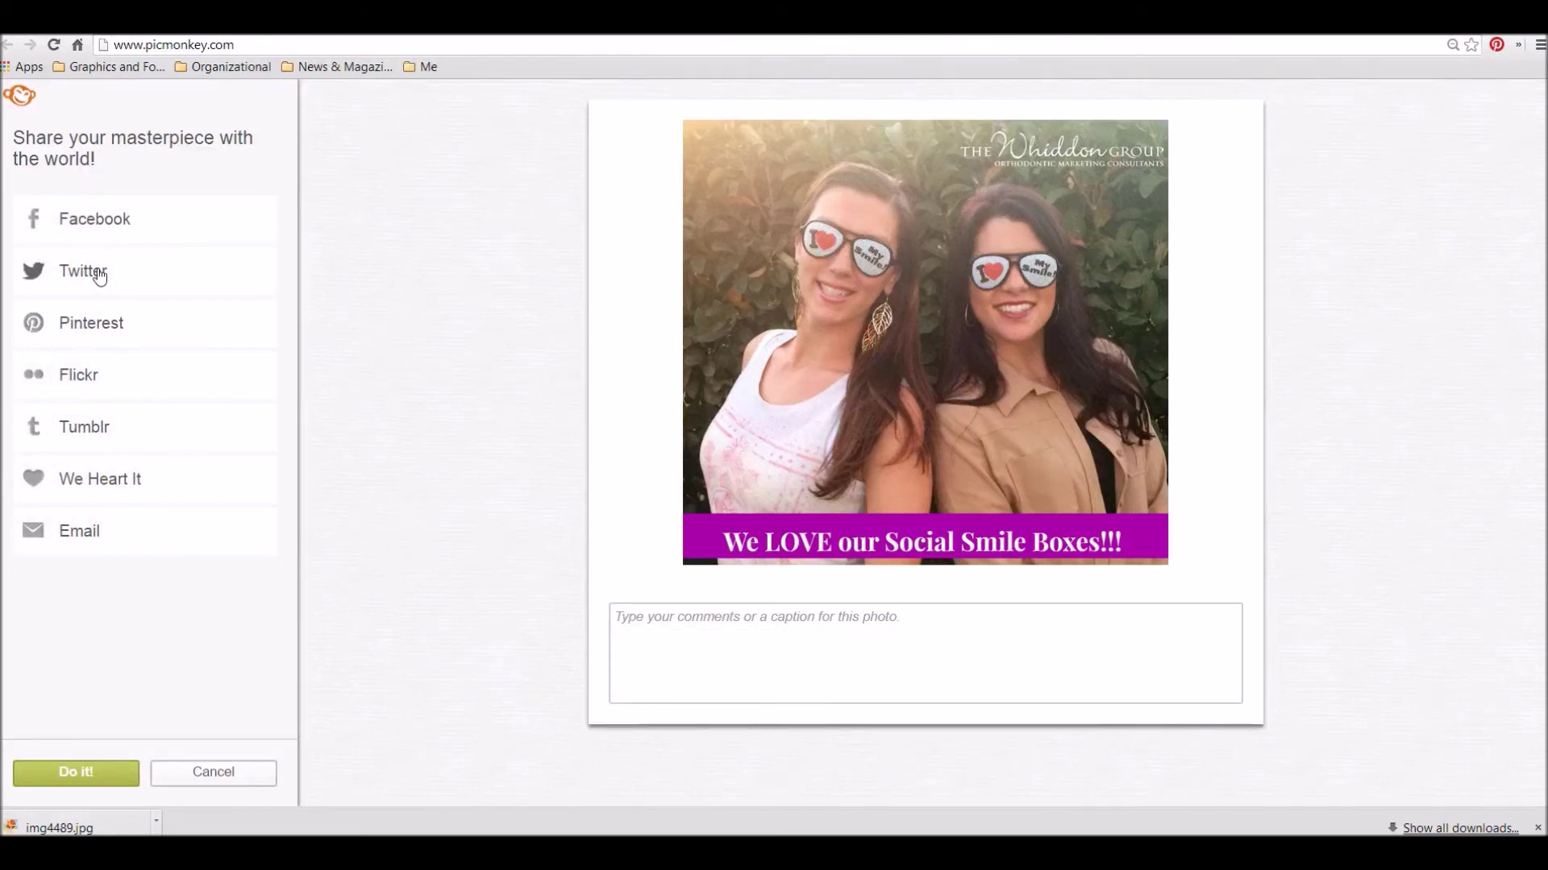
left_click(166, 598)
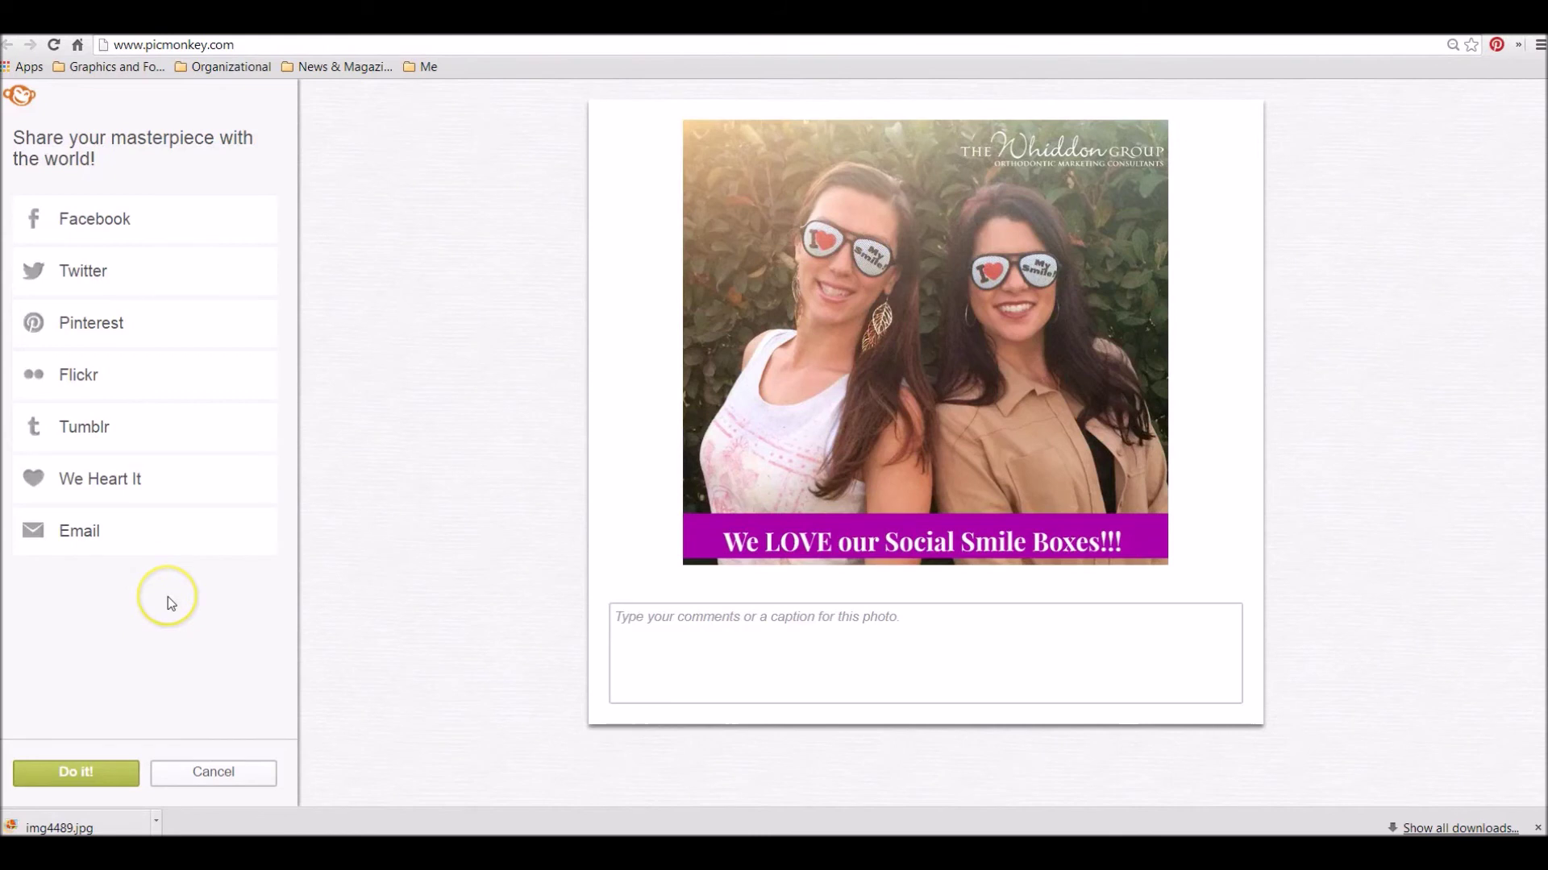